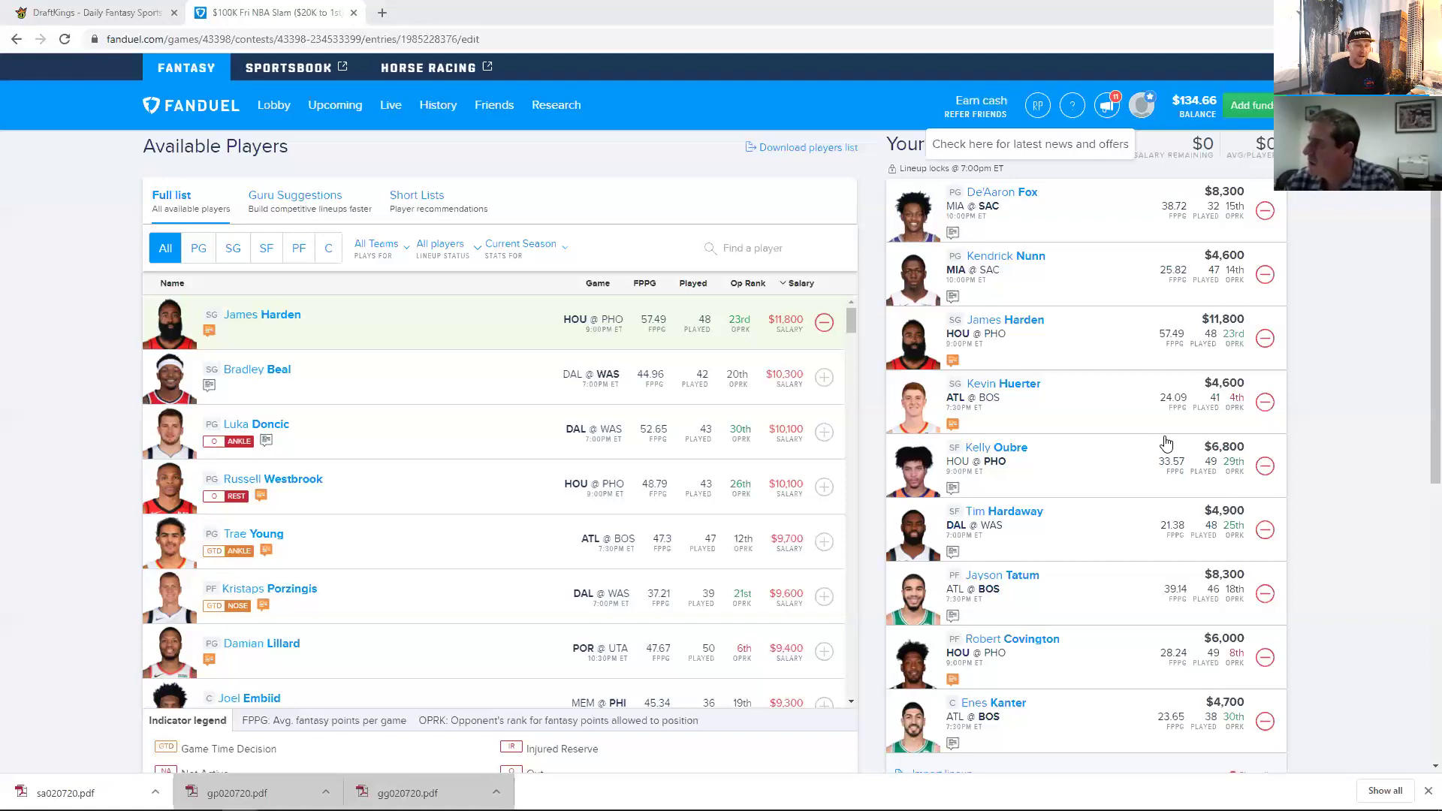
Step: Remove De'Aaron Fox and Kendrick Nunn from the lineup and add Damian Lillard at point guard
click(1265, 213)
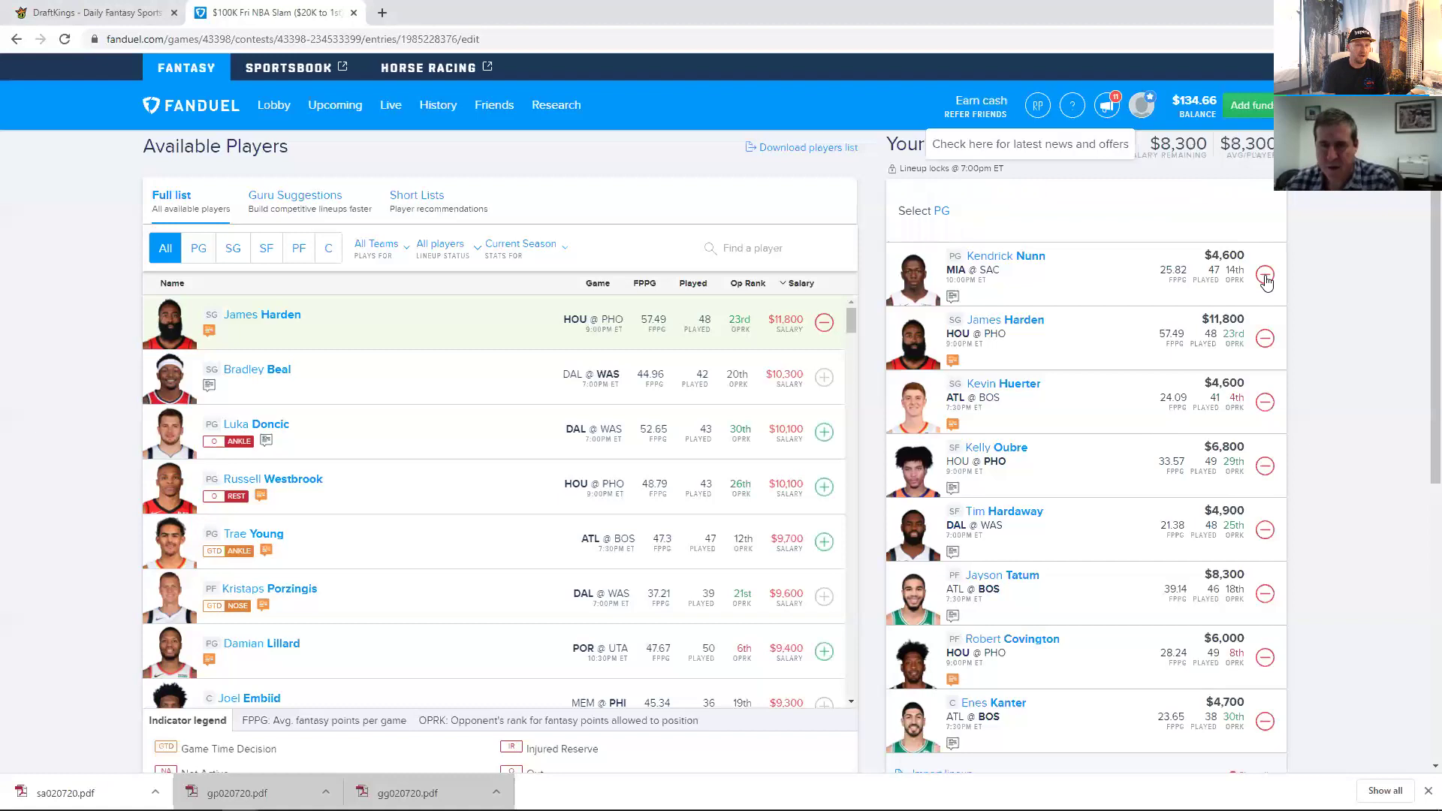
key(Return)
click(760, 249)
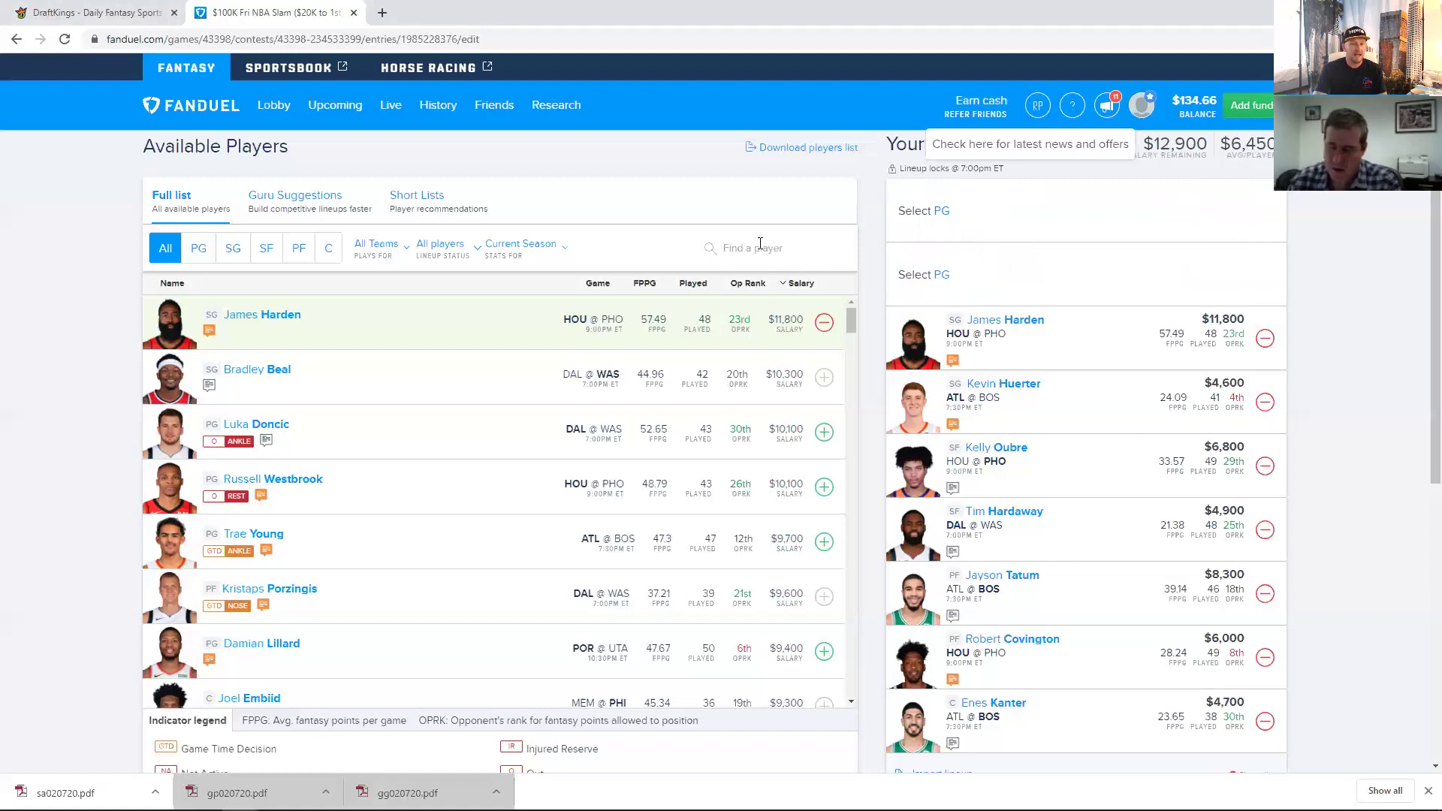
text(lillard)
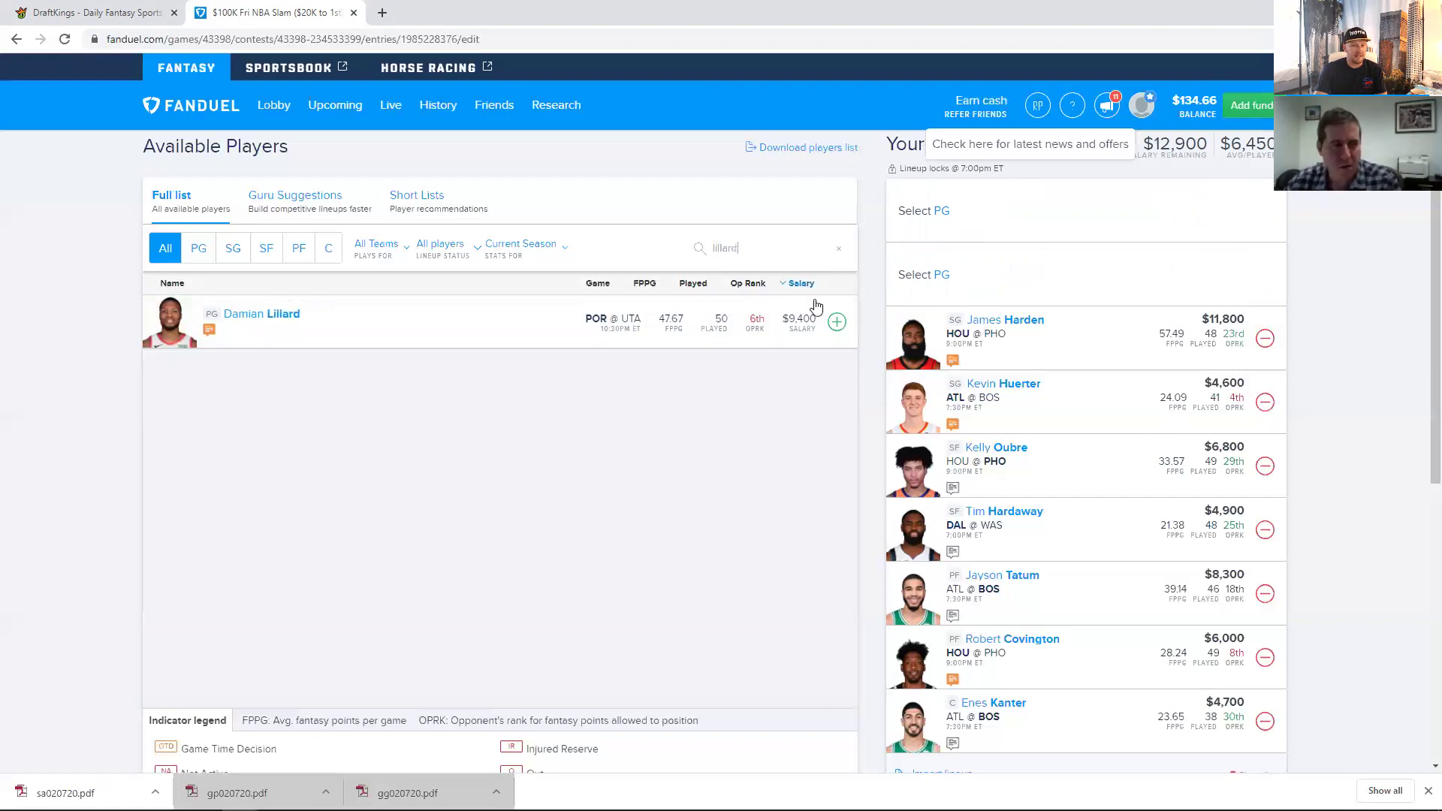
click(837, 322)
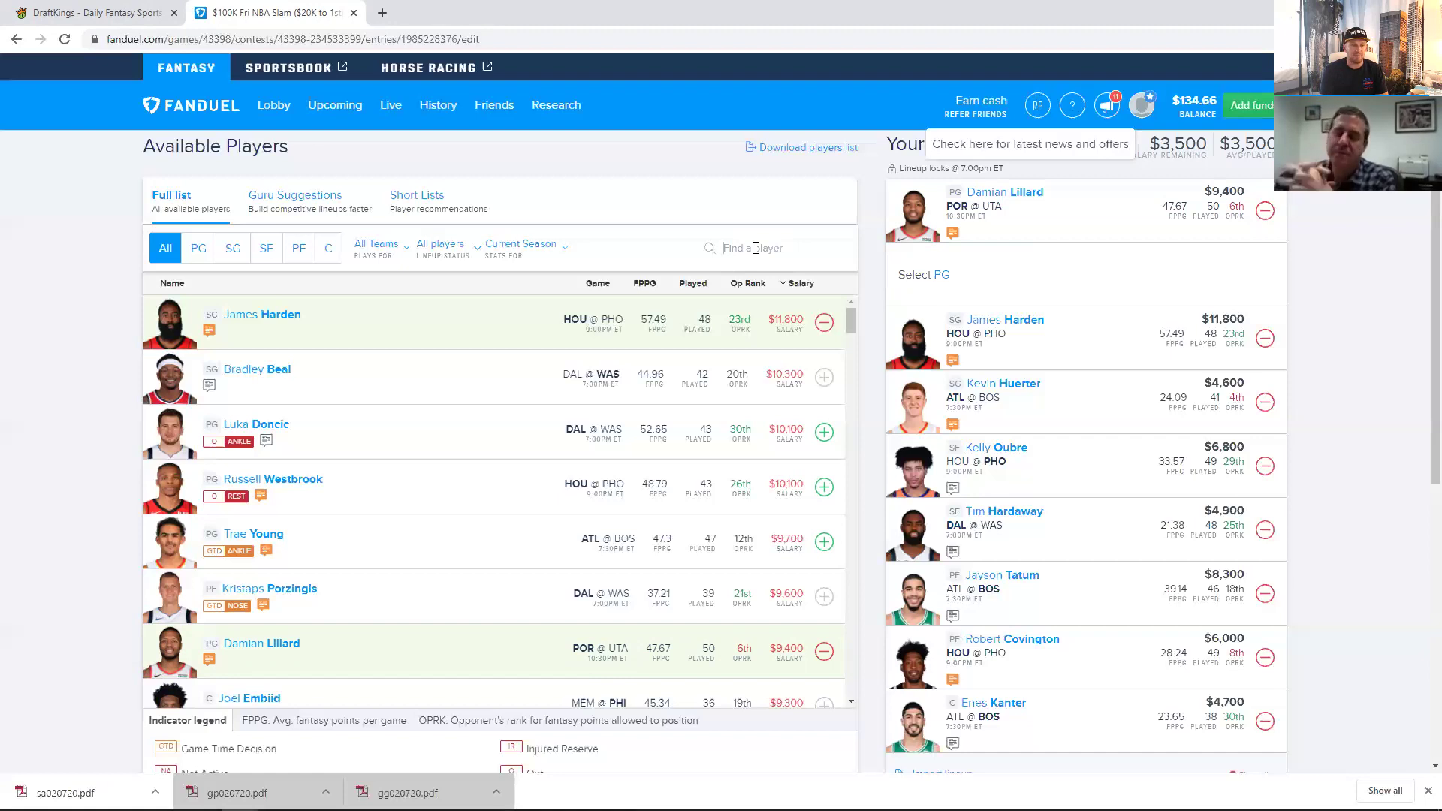
Step: Search the available players for Mike Conley and add him to the open point guard slot
click(756, 248)
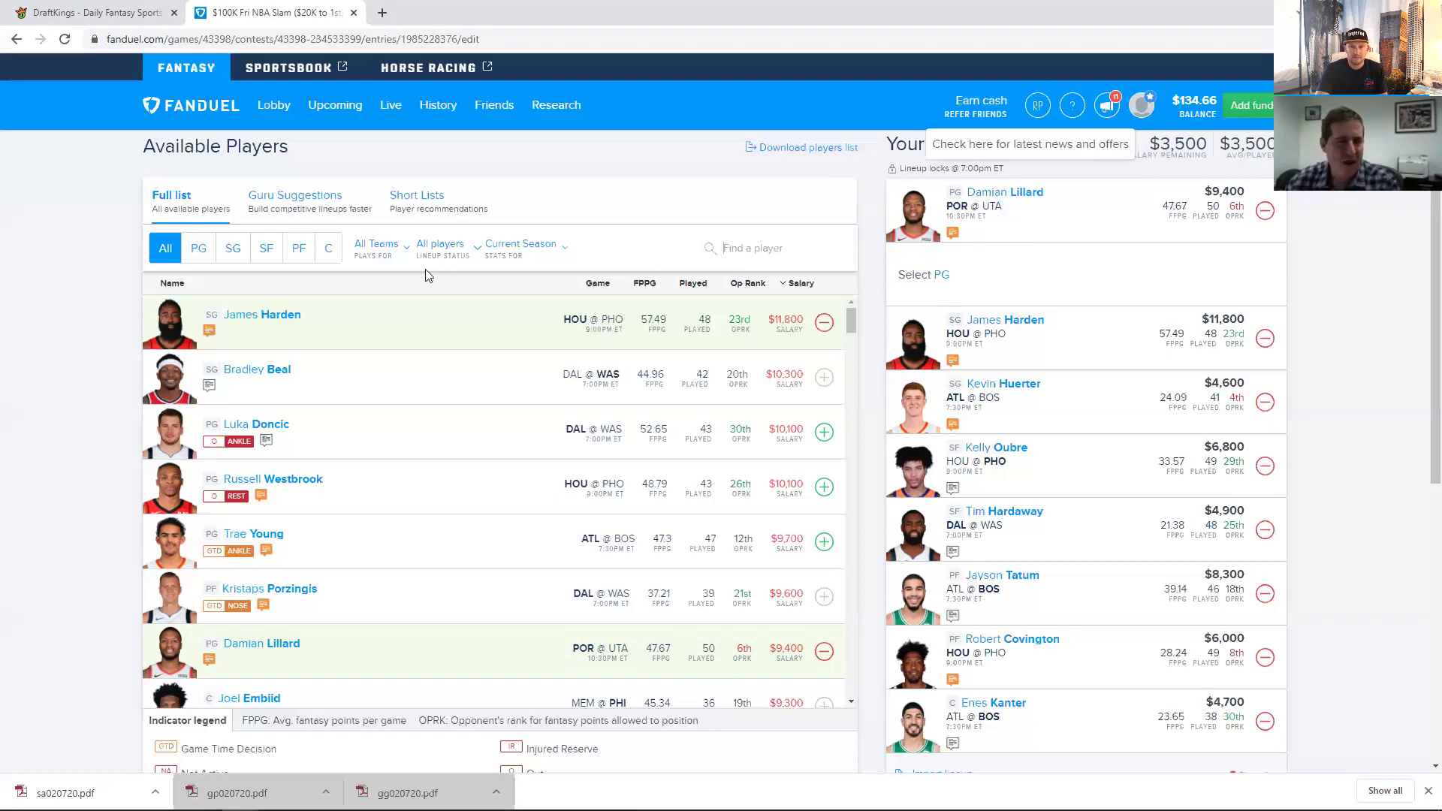
click(198, 248)
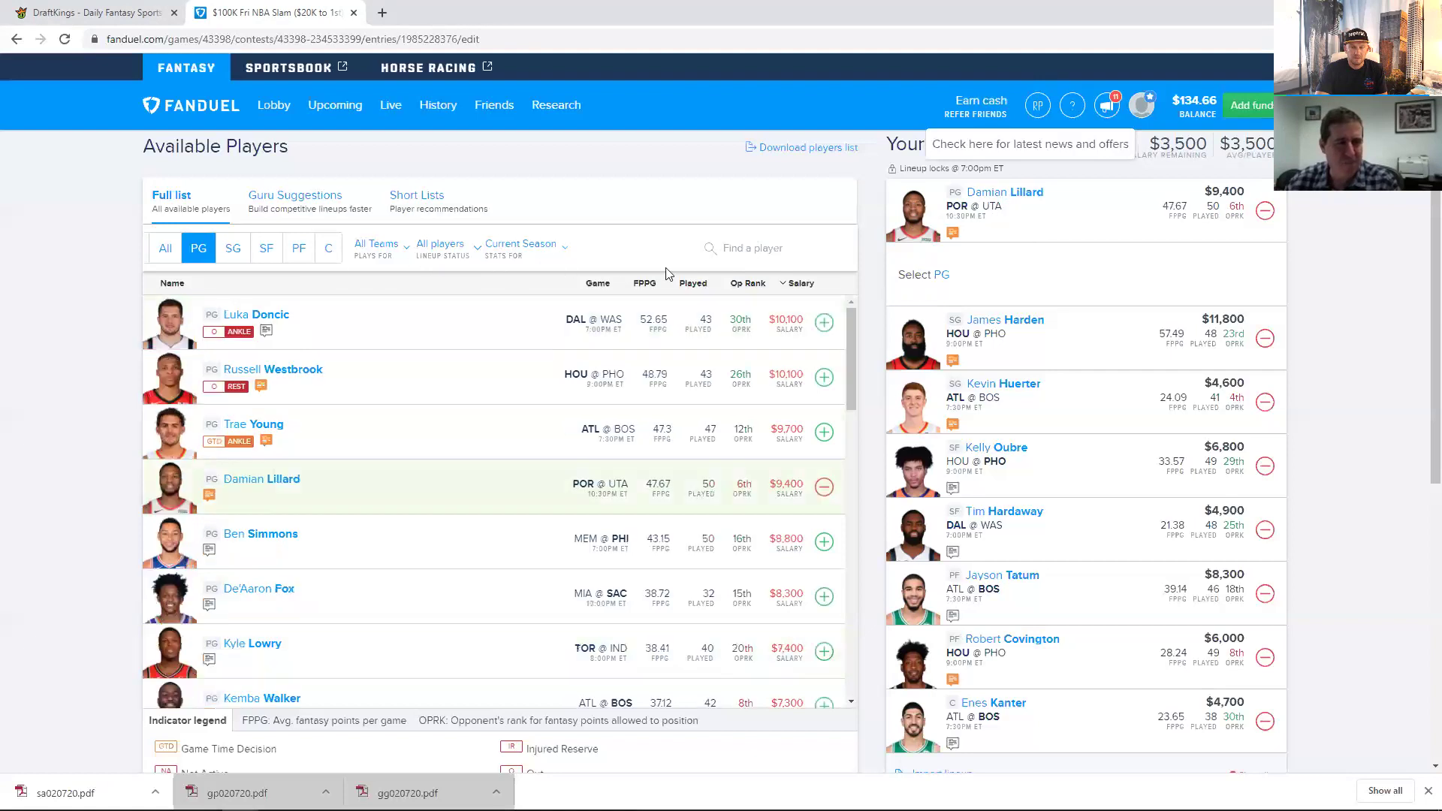
click(715, 249)
text(To)
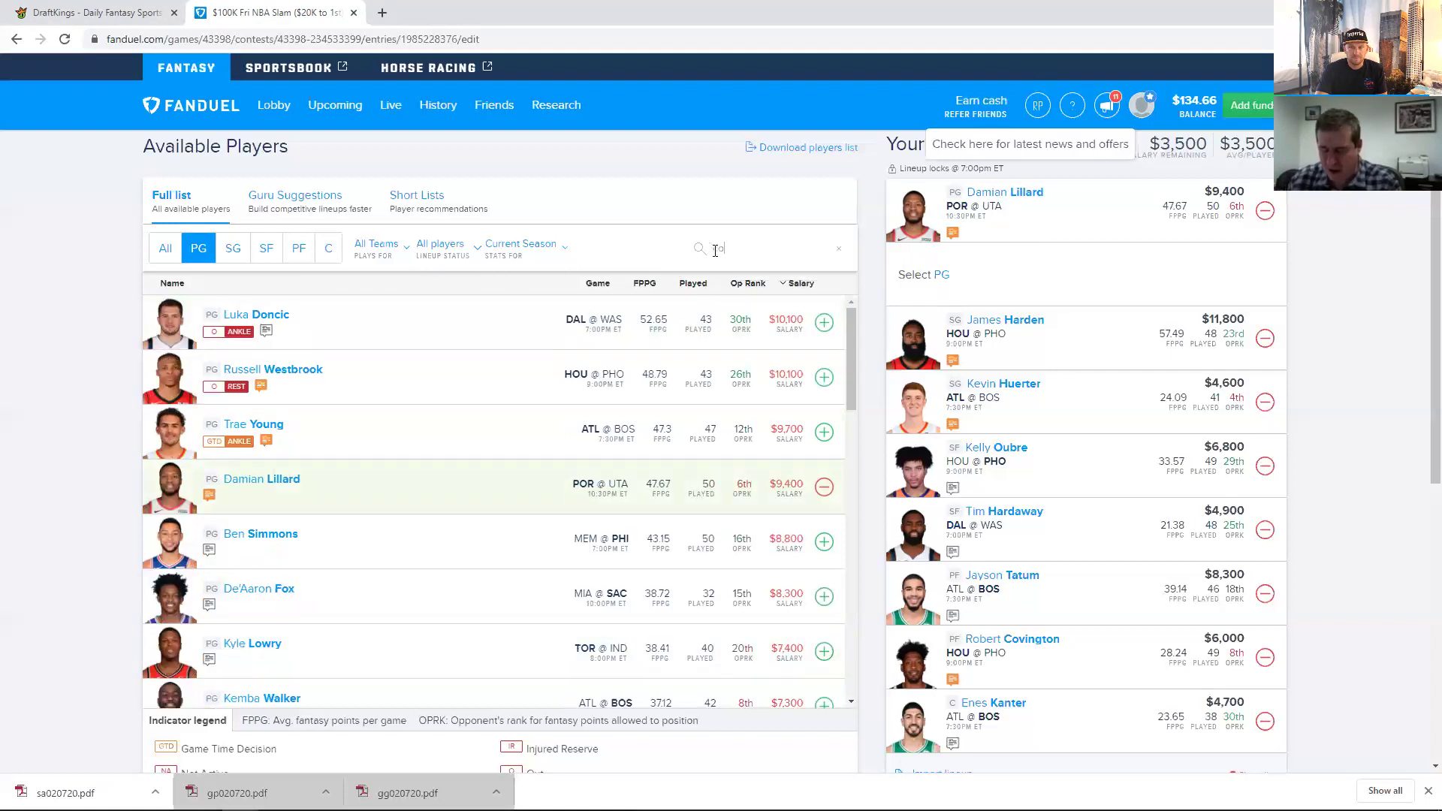
key(BackSpace)
key(BackSpace)
text(conlr)
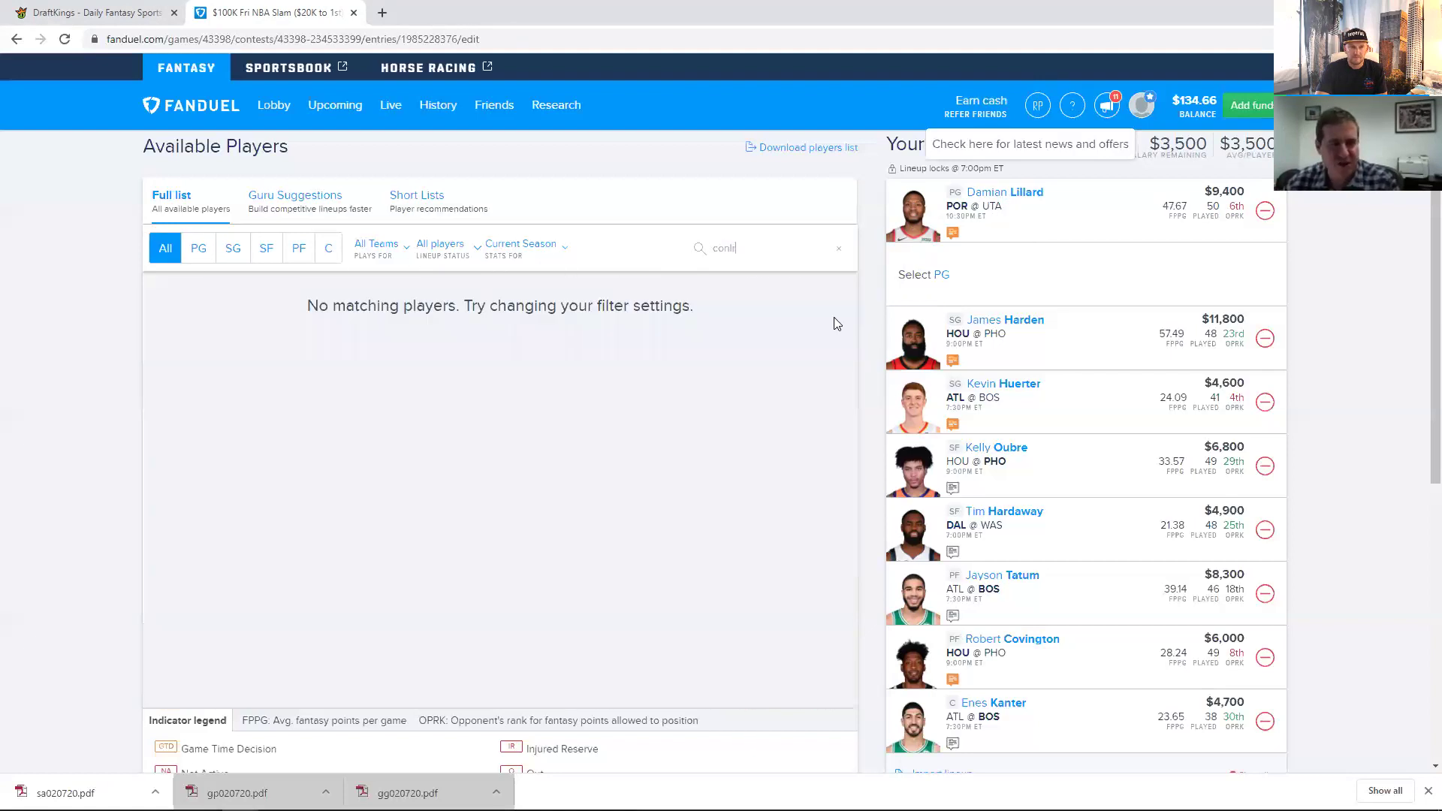
double_click(723, 248)
text(conley)
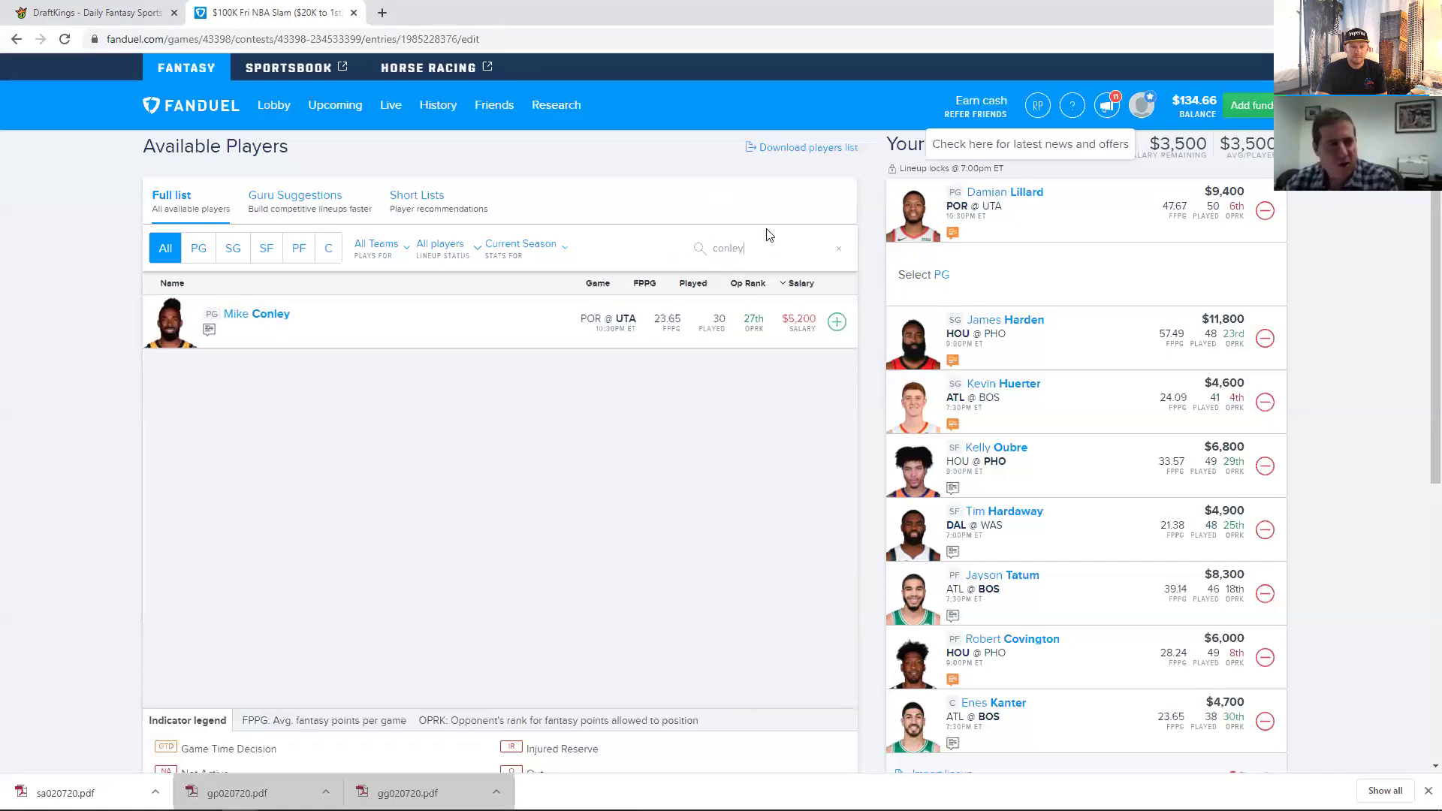
click(835, 323)
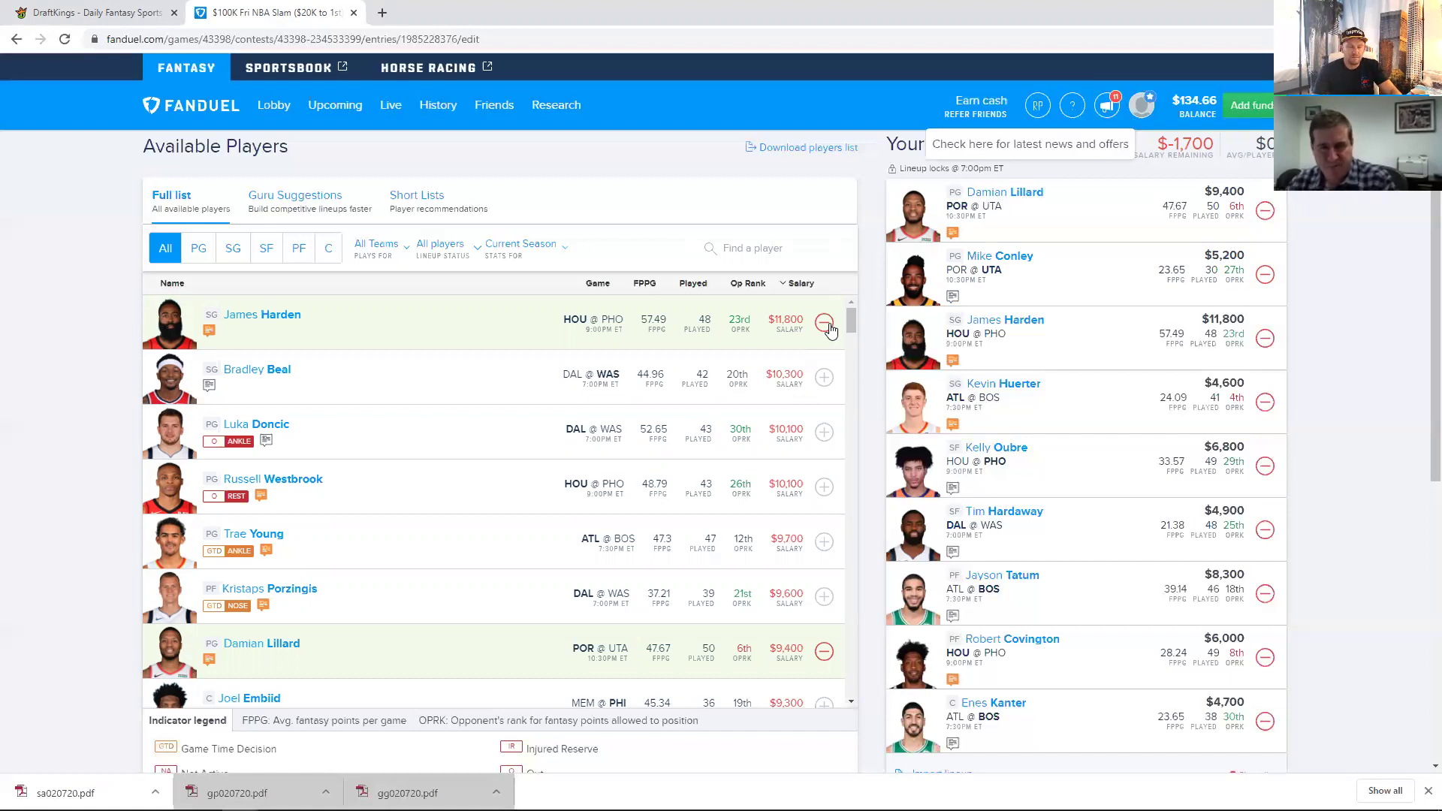
Step: Swap Mike Conley and Damian Lillard out of the point guard slots for Kendrick Nunn and De'Aaron Fox
click(1265, 275)
click(762, 247)
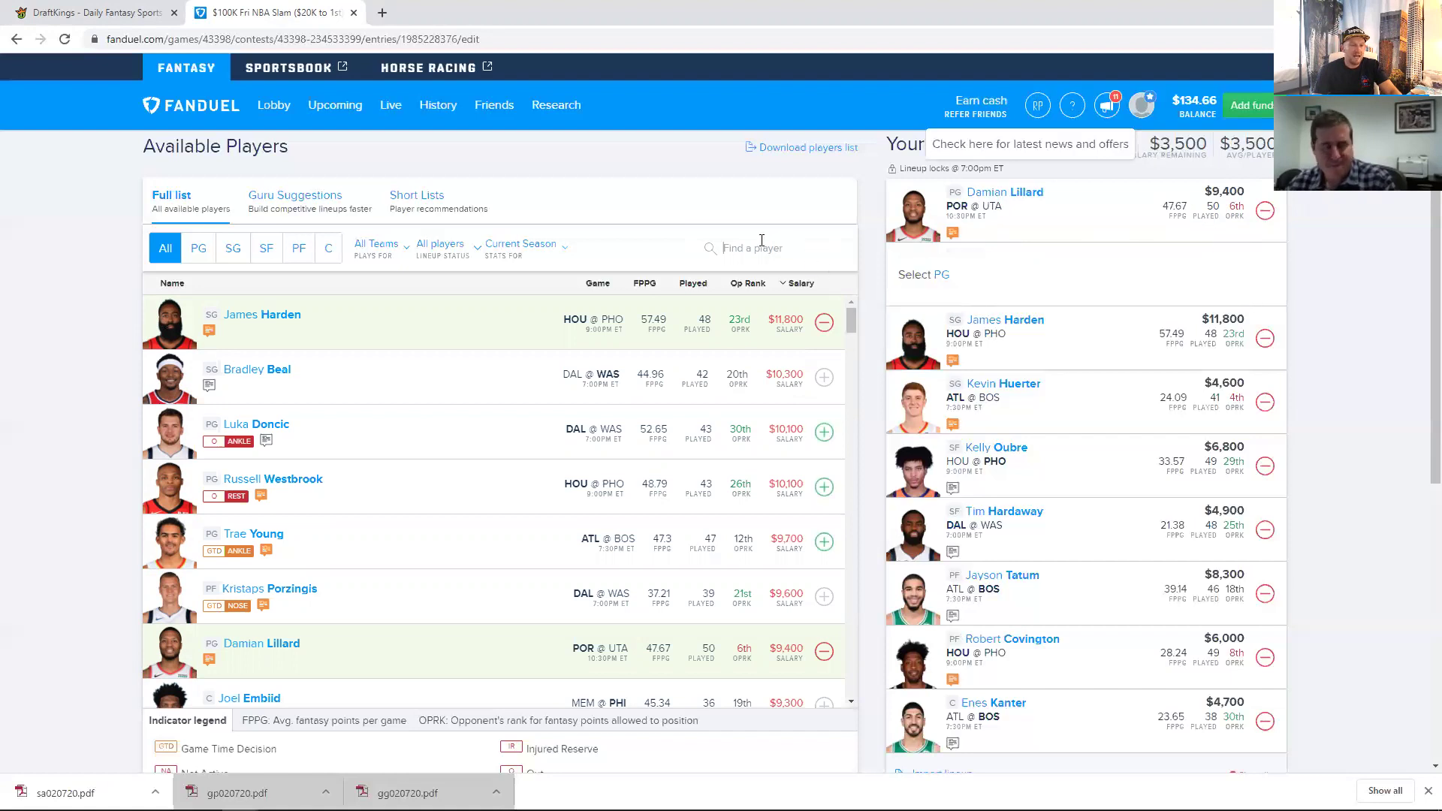
text(nunn)
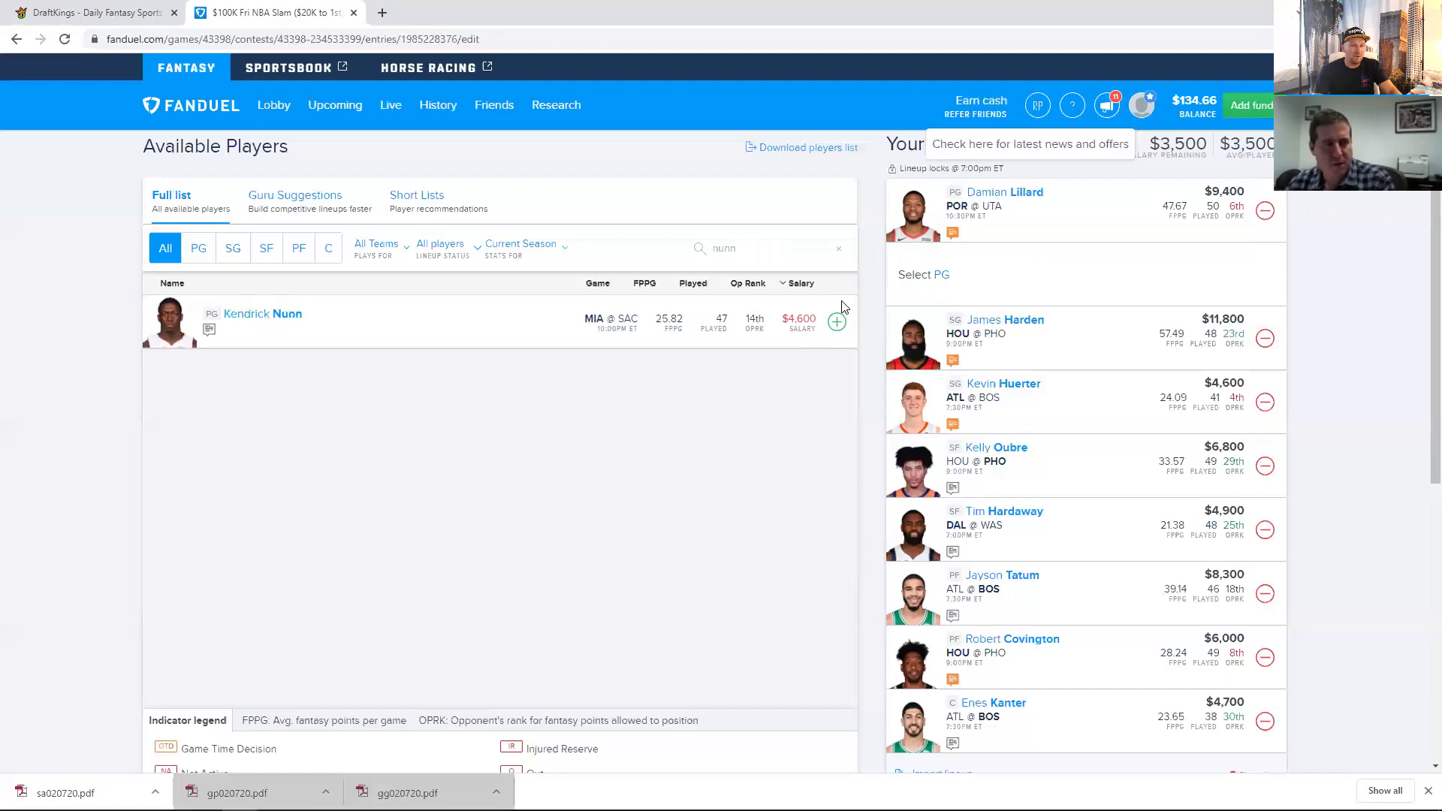
click(839, 323)
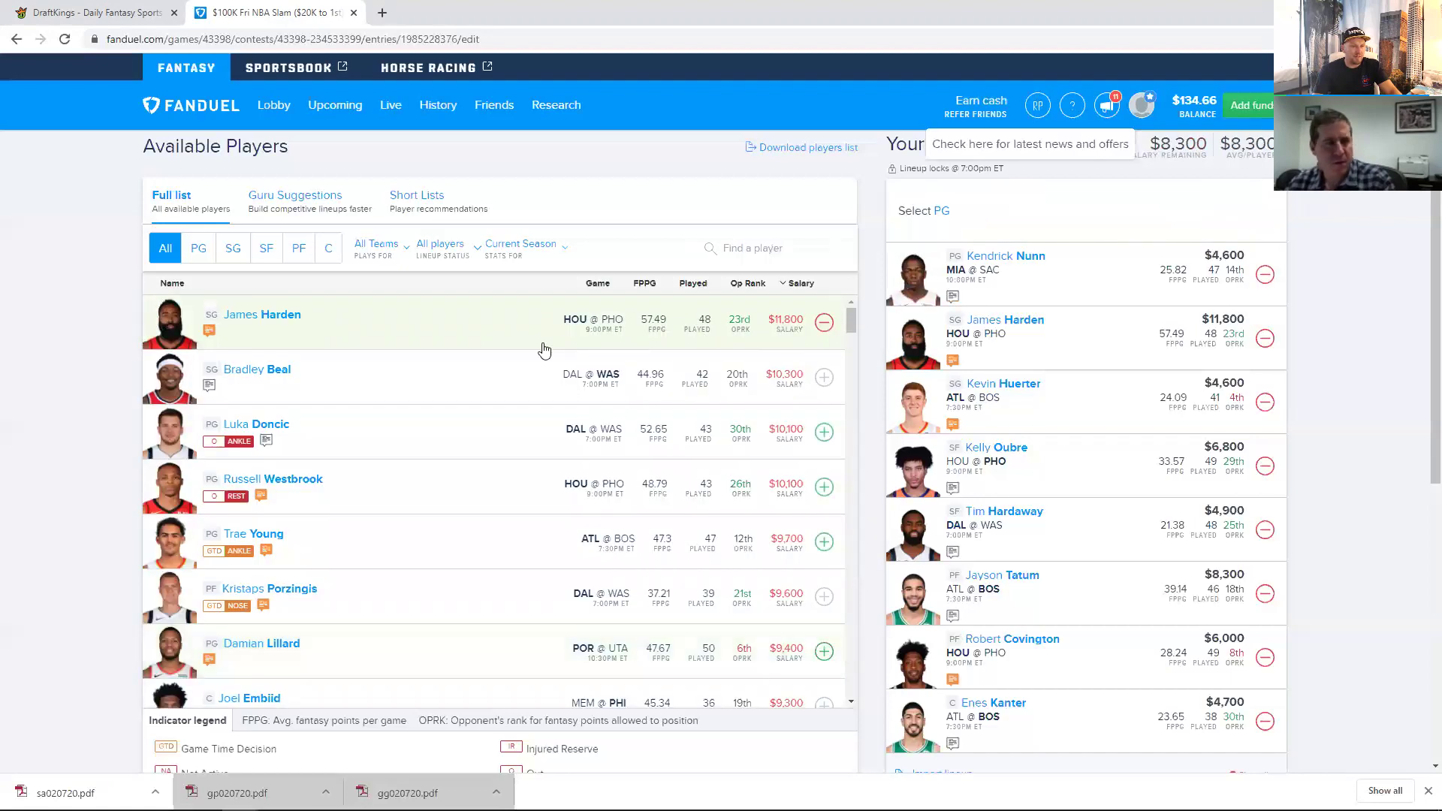
click(199, 248)
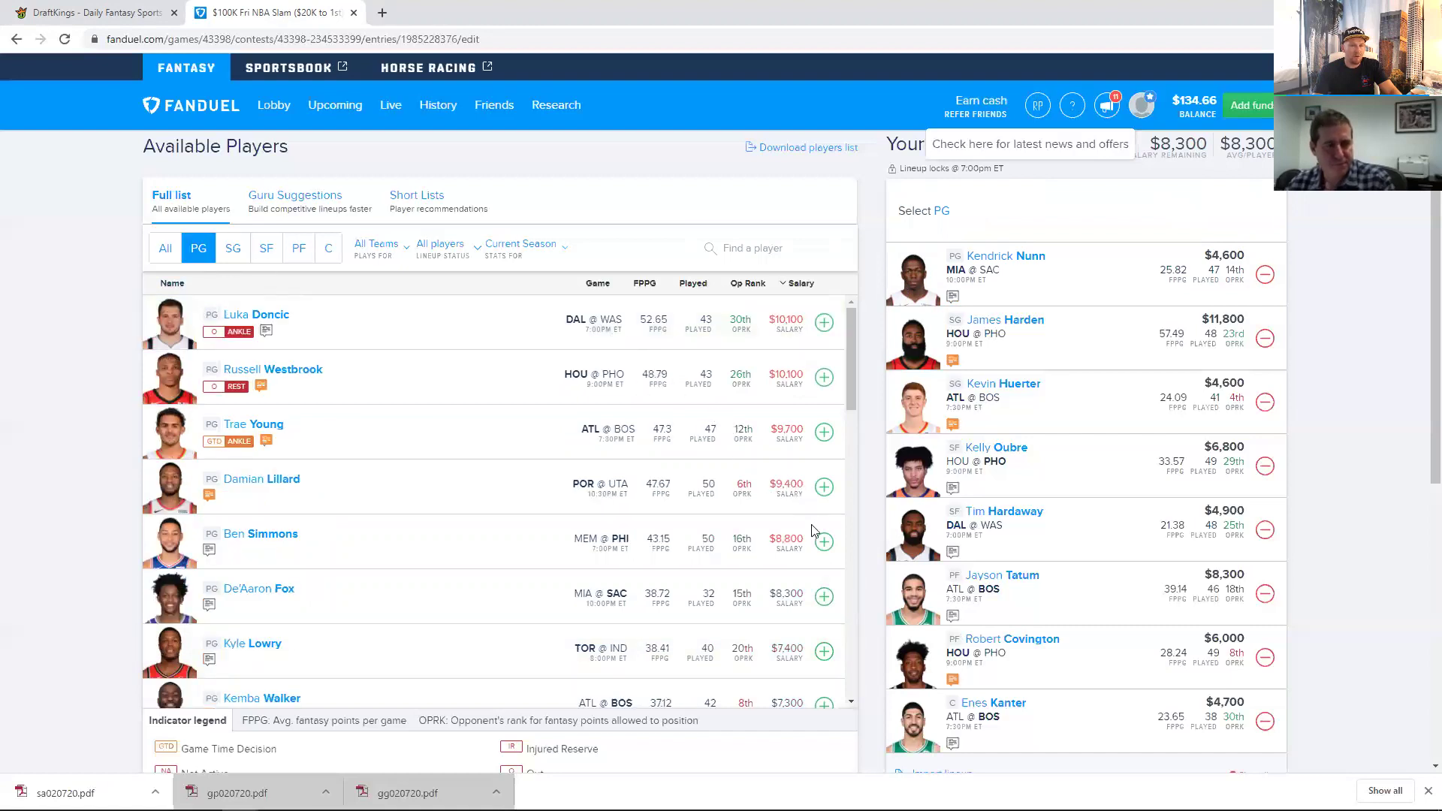
click(824, 597)
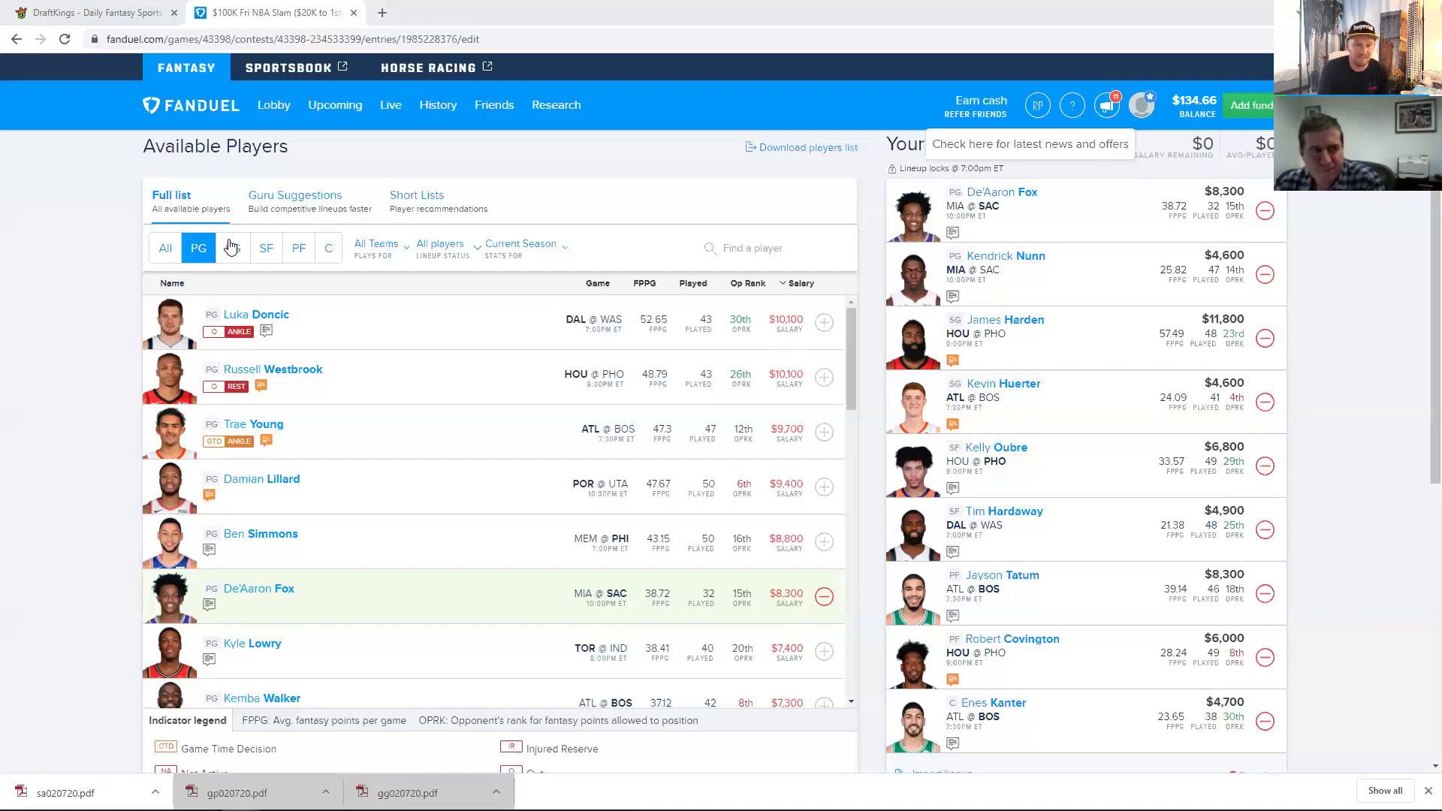
Step: Filter the available players to small forwards and look over the list alongside the current lineup
click(265, 254)
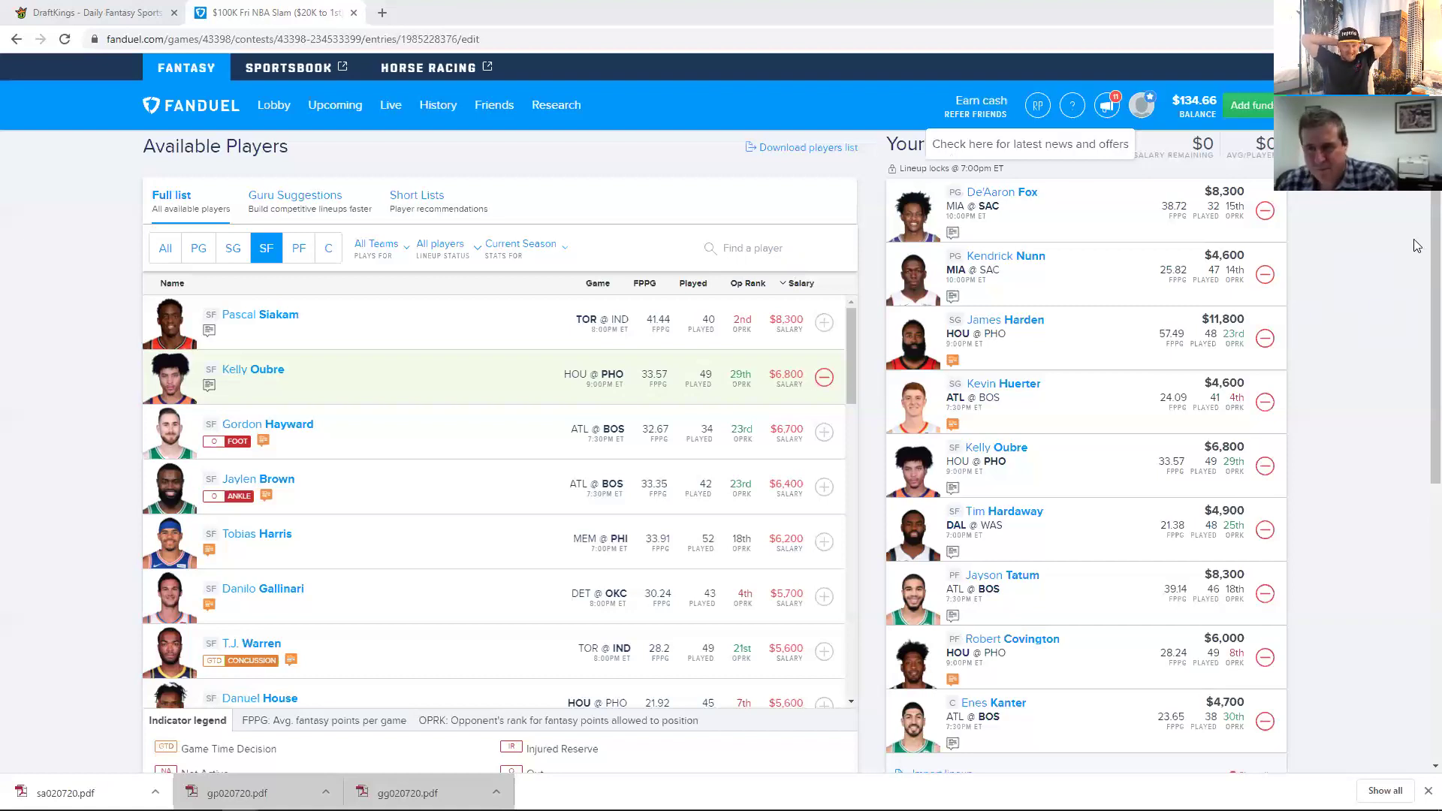
scroll(1419, 223, up, 1)
scroll(1421, 296, down, 1)
scroll(1419, 296, down, 2)
scroll(1418, 274, up, 3)
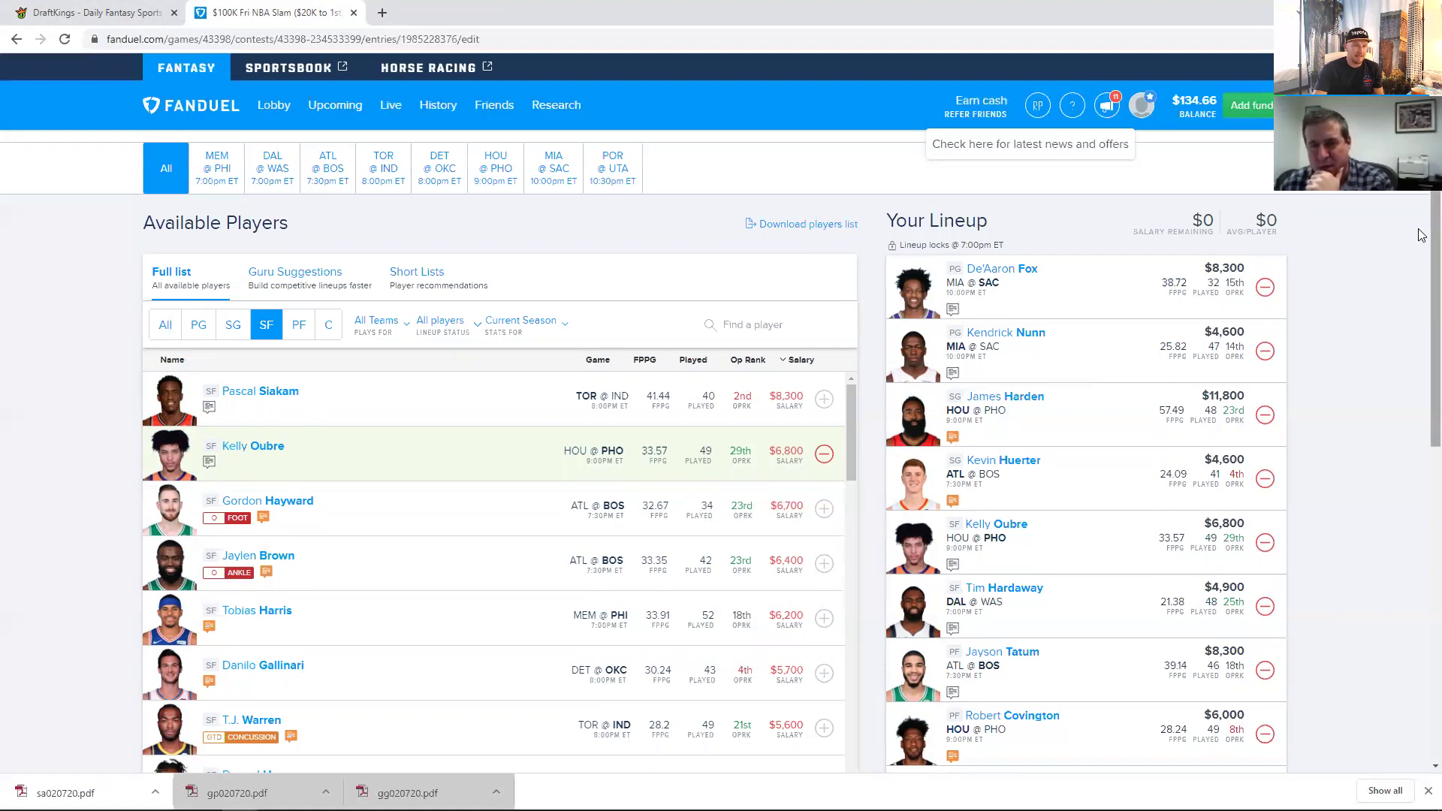
scroll(1418, 232, down, 3)
scroll(1412, 221, up, 3)
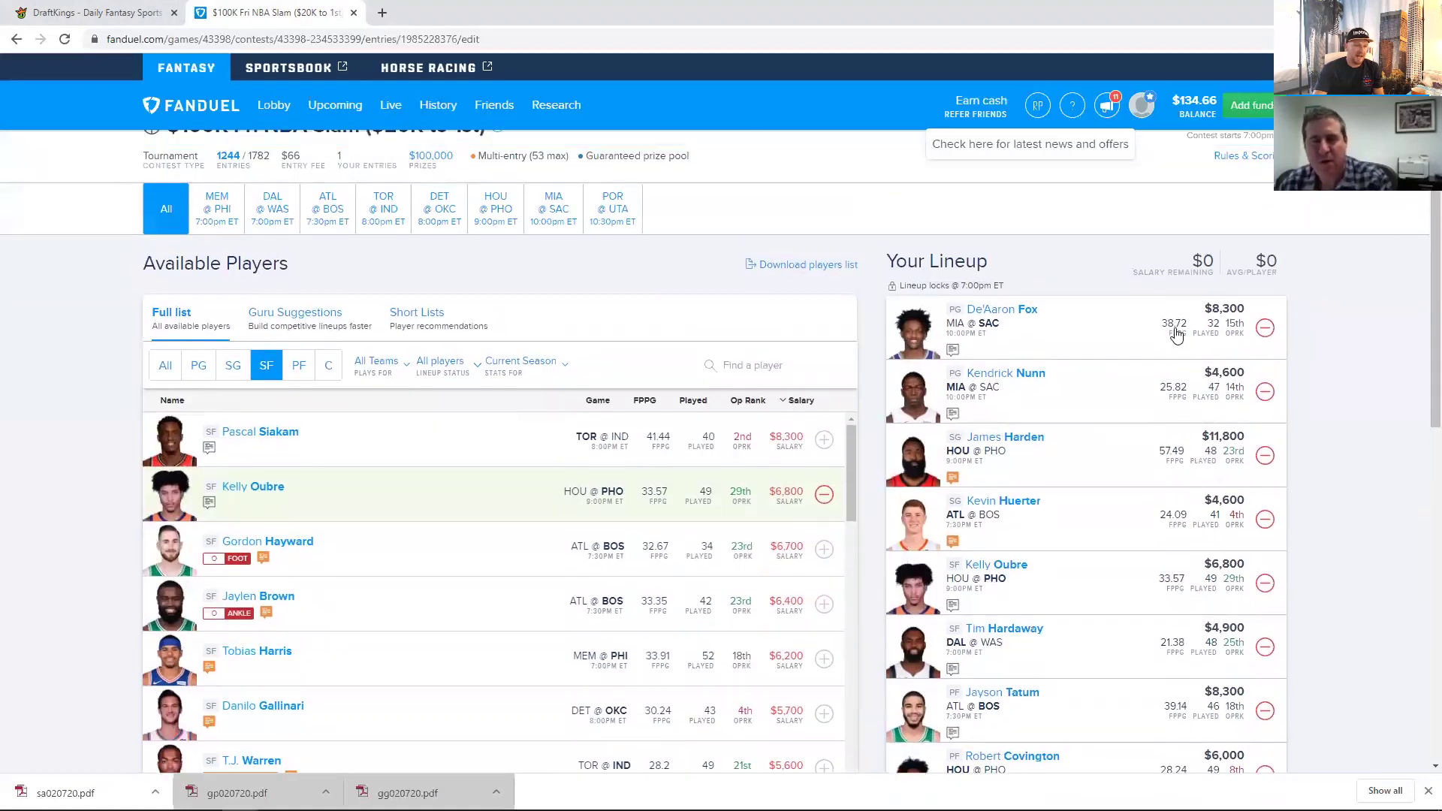
Step: Replace De'Aaron Fox and Kendrick Nunn with Damian Lillard and Mike Conley in the two point guard slots
click(1265, 393)
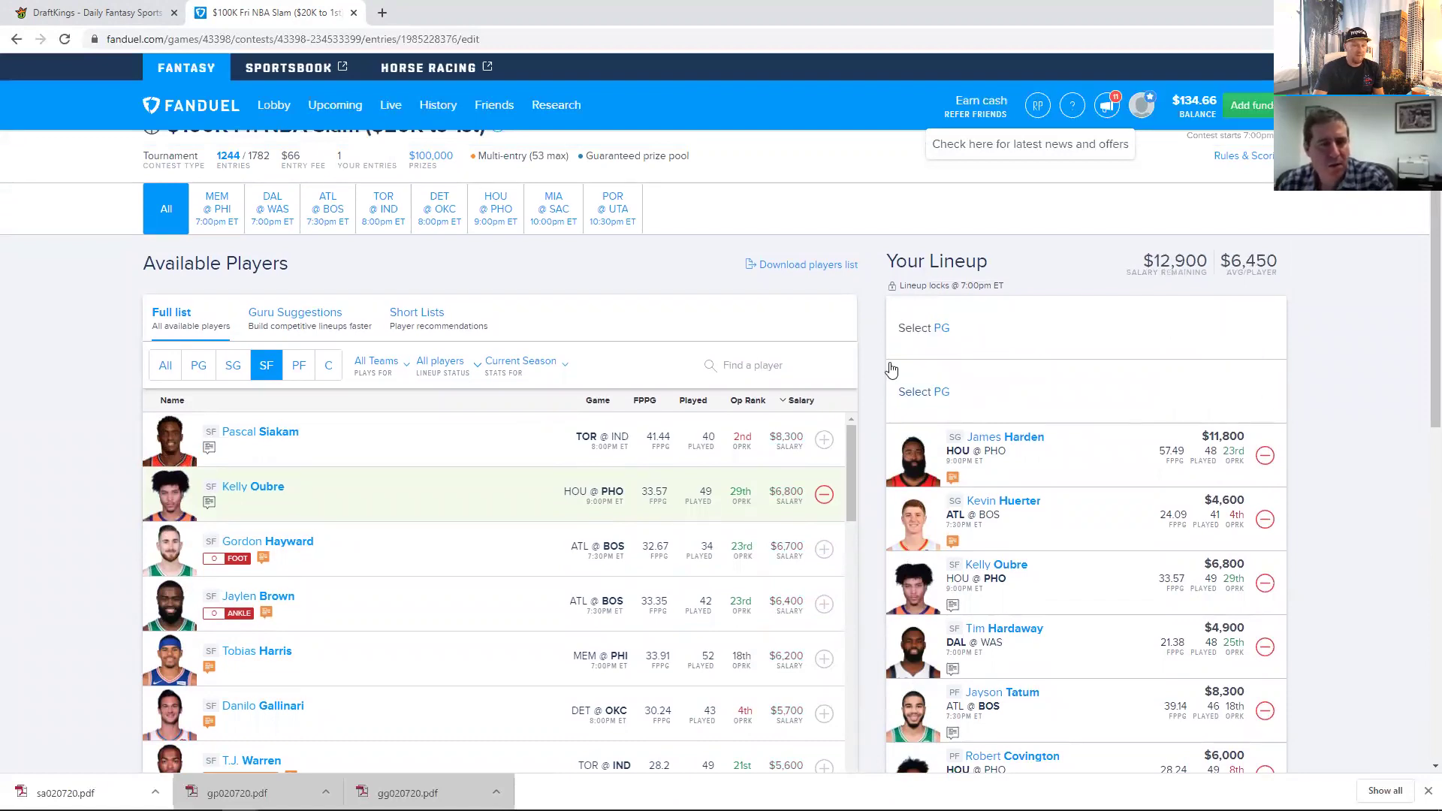
click(199, 365)
click(729, 364)
text(lillard)
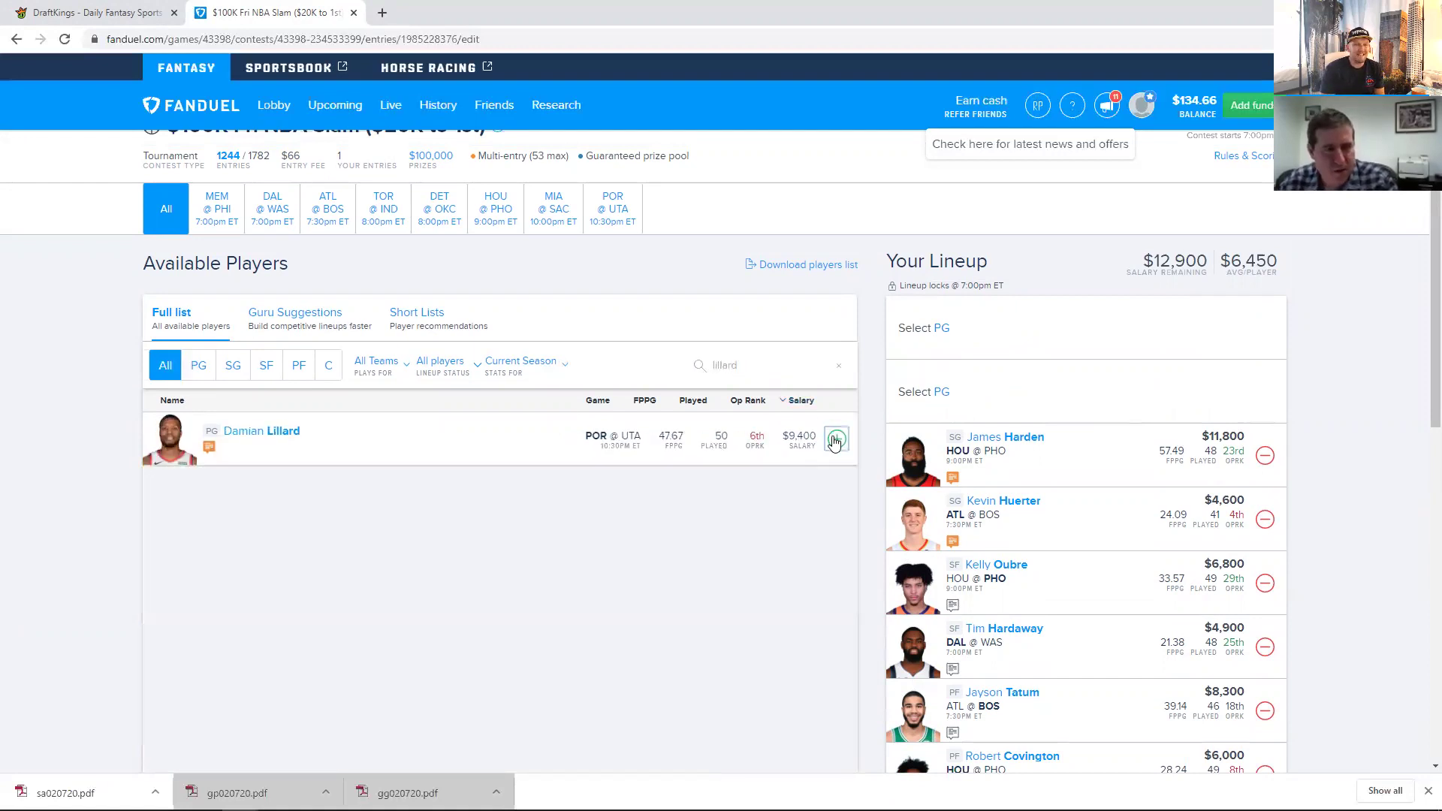
key(Return)
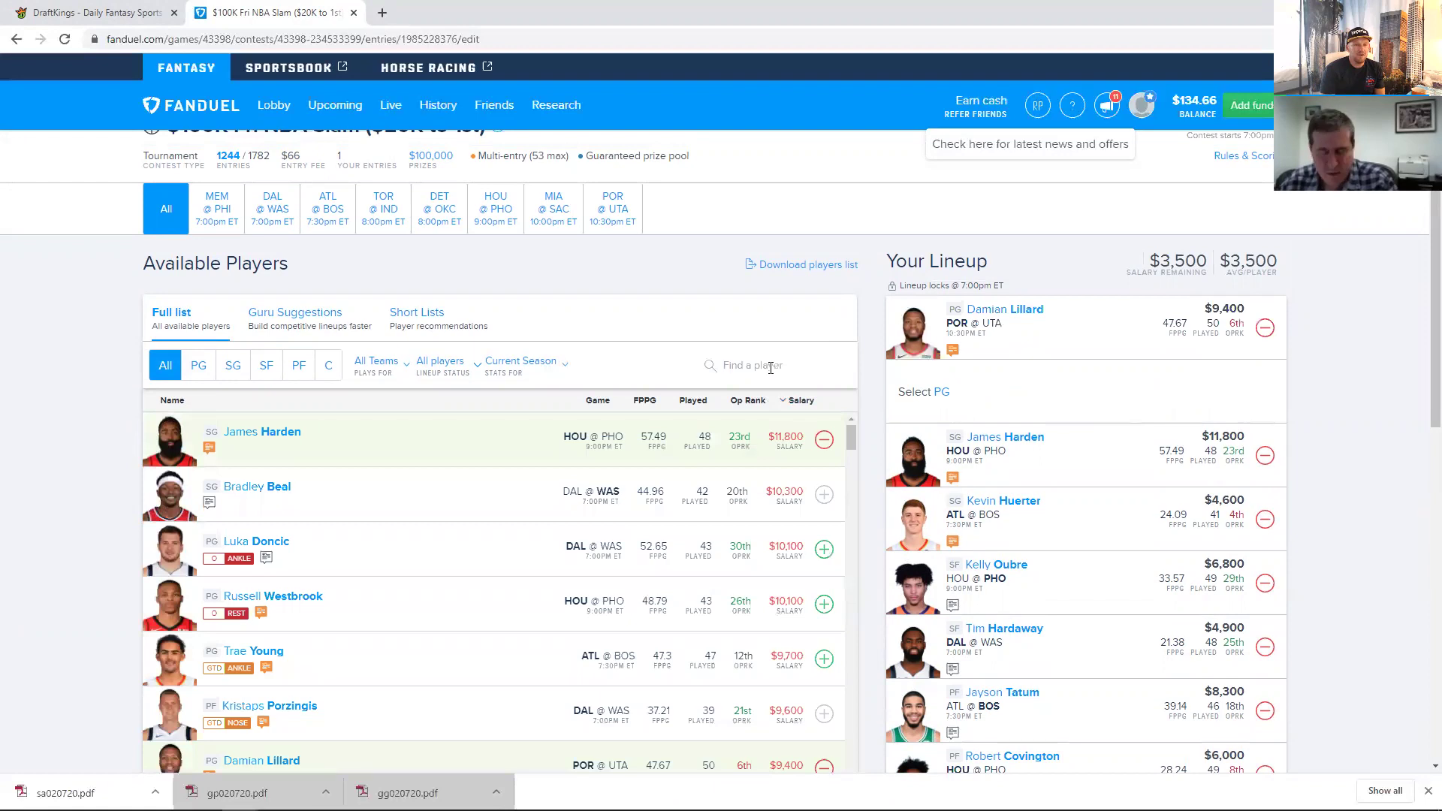
text(conley)
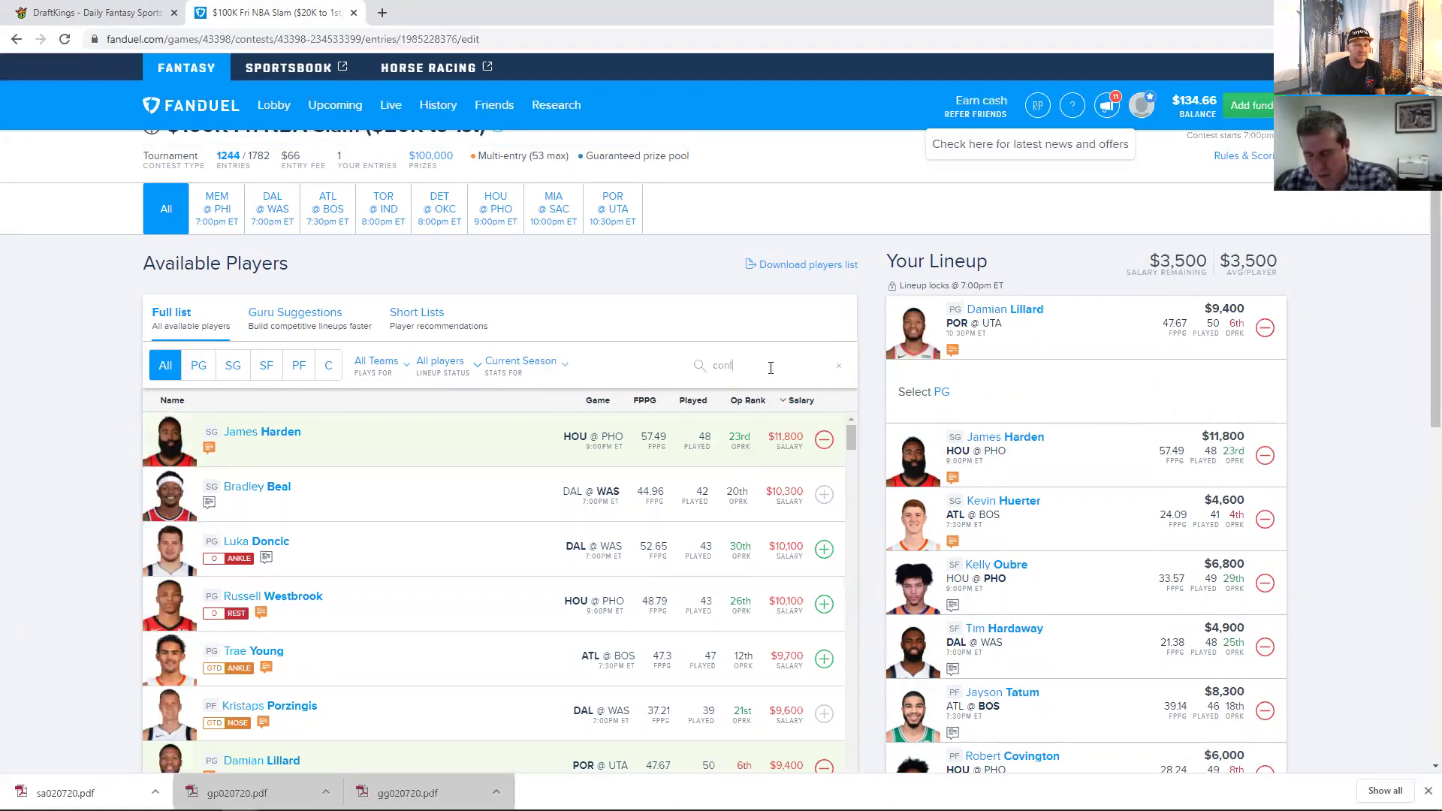
click(836, 439)
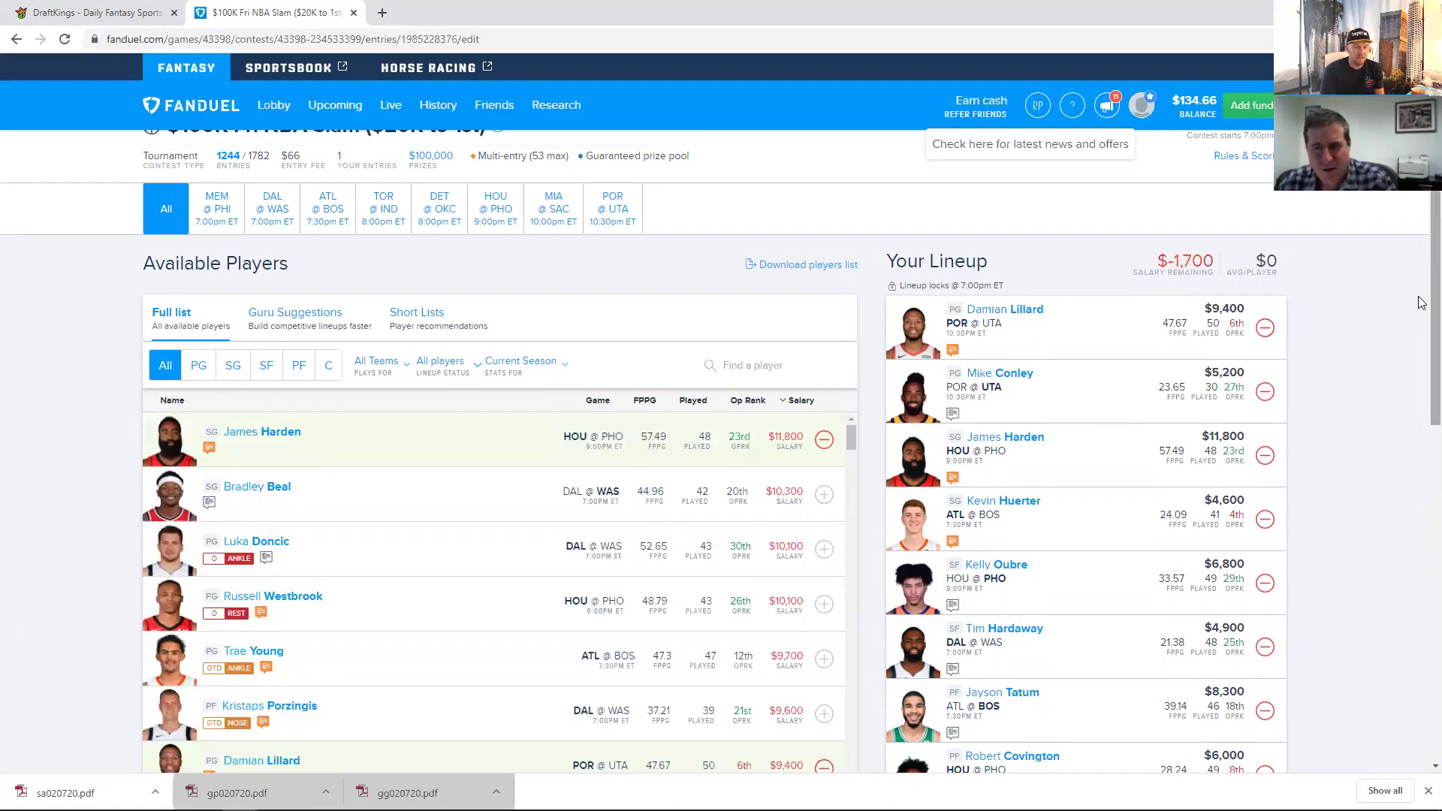
Step: Replace Enes Kanter with Rudy Gobert in the lineup's center slot
scroll(1420, 303, down, 2)
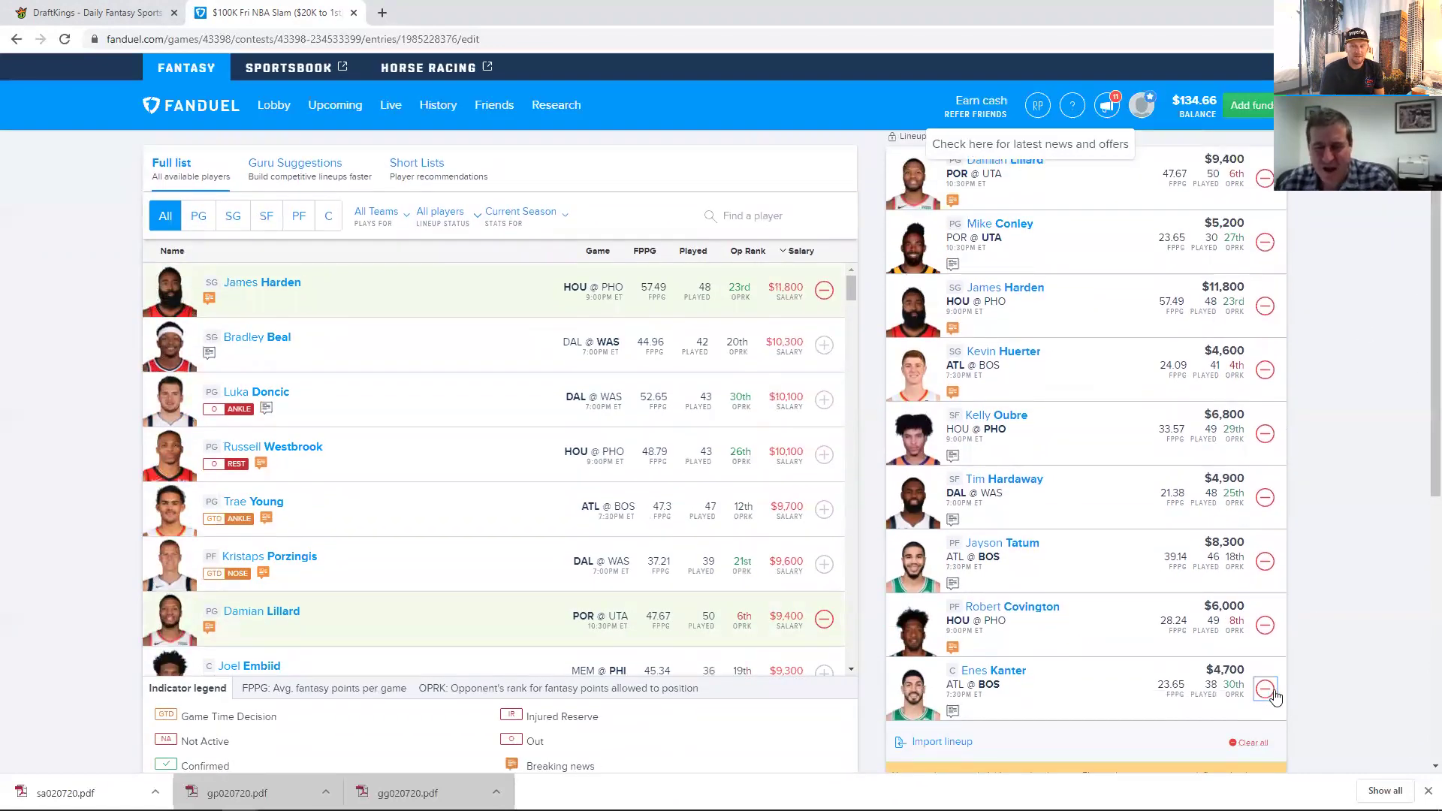
click(1273, 692)
scroll(1423, 194, up, 1)
scroll(1422, 197, up, 2)
scroll(1397, 214, down, 1)
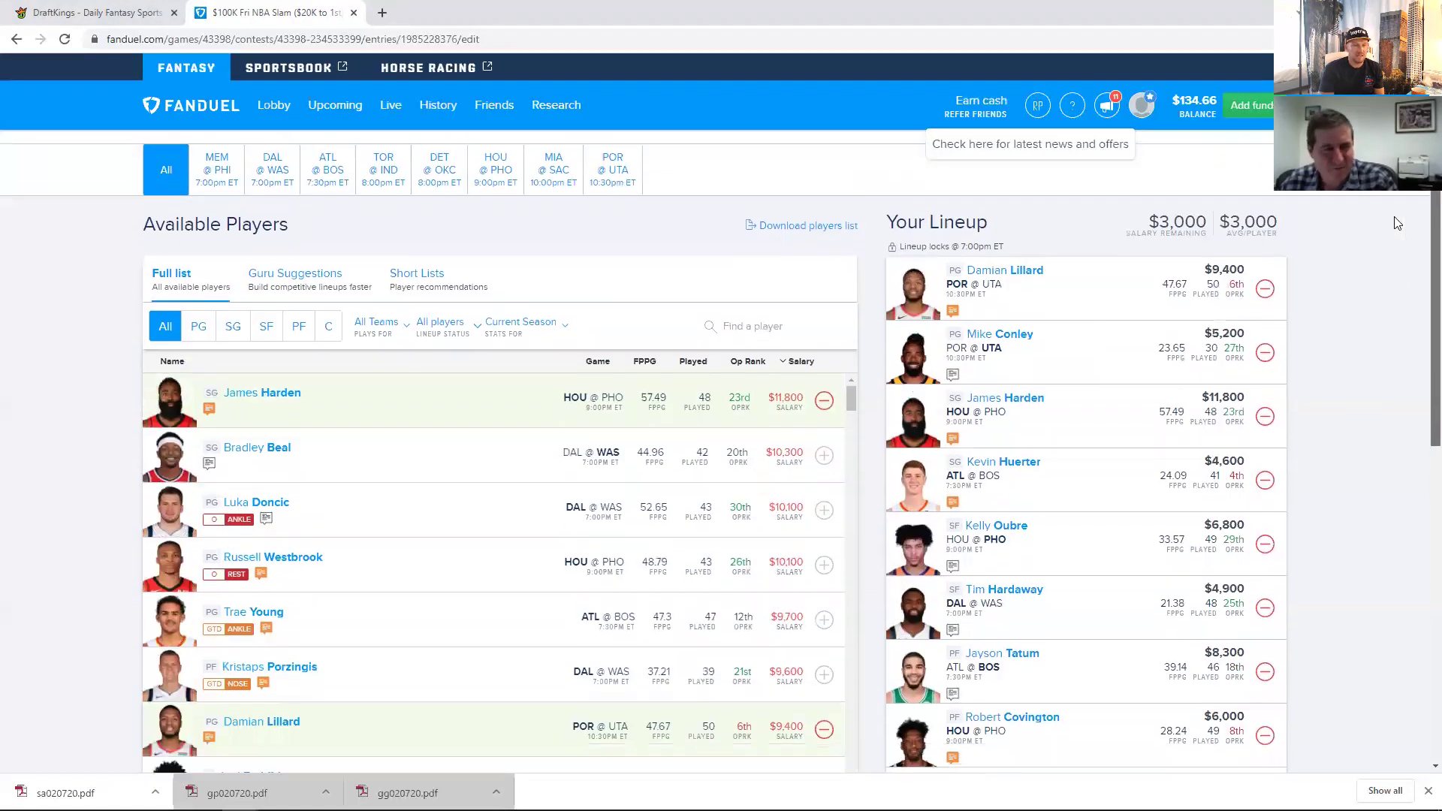
click(331, 328)
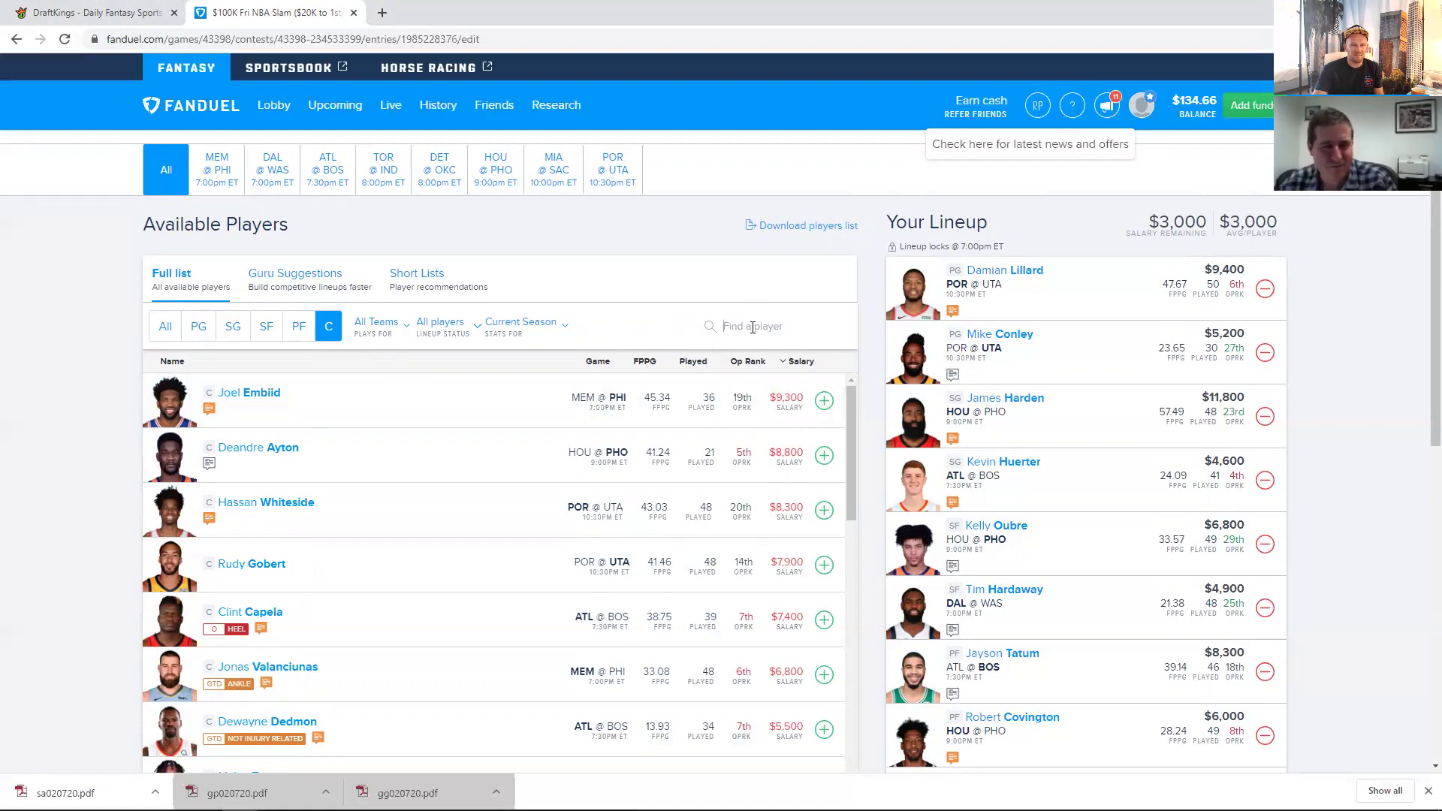
text(gobert)
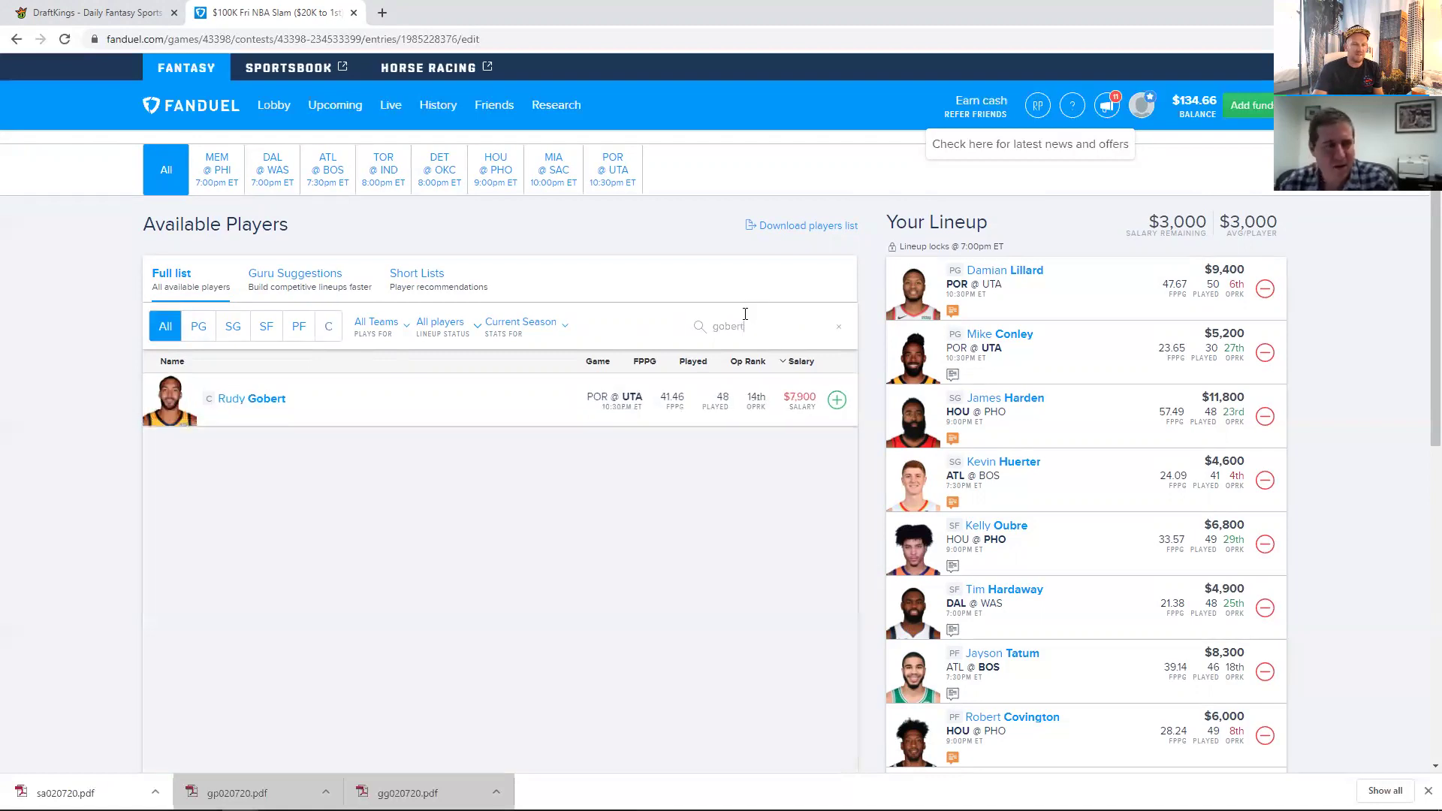
key(Return)
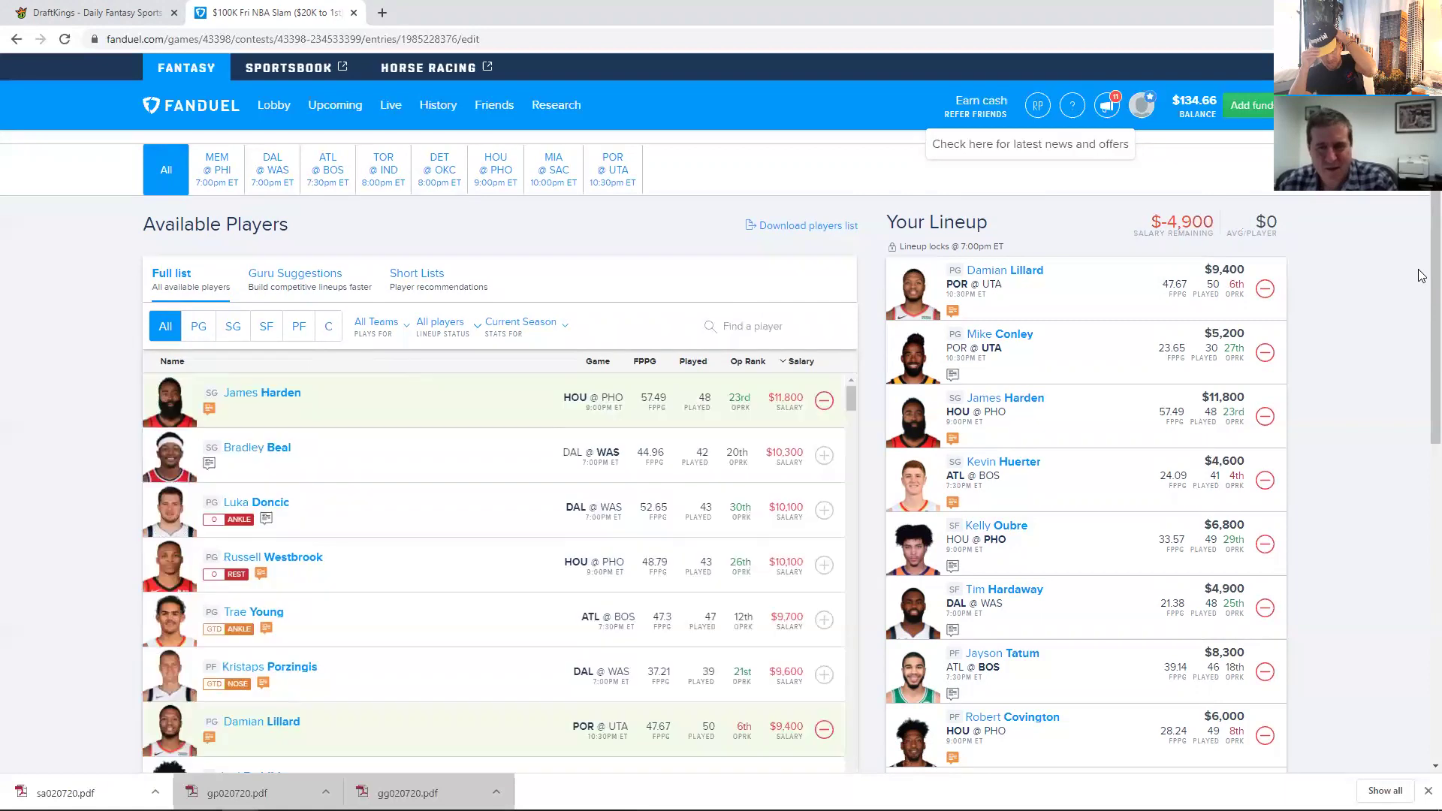
Step: Review all nine players in the lineup against the remaining salary to decide whom to swap out
scroll(1422, 335, down, 2)
scroll(1329, 376, up, 1)
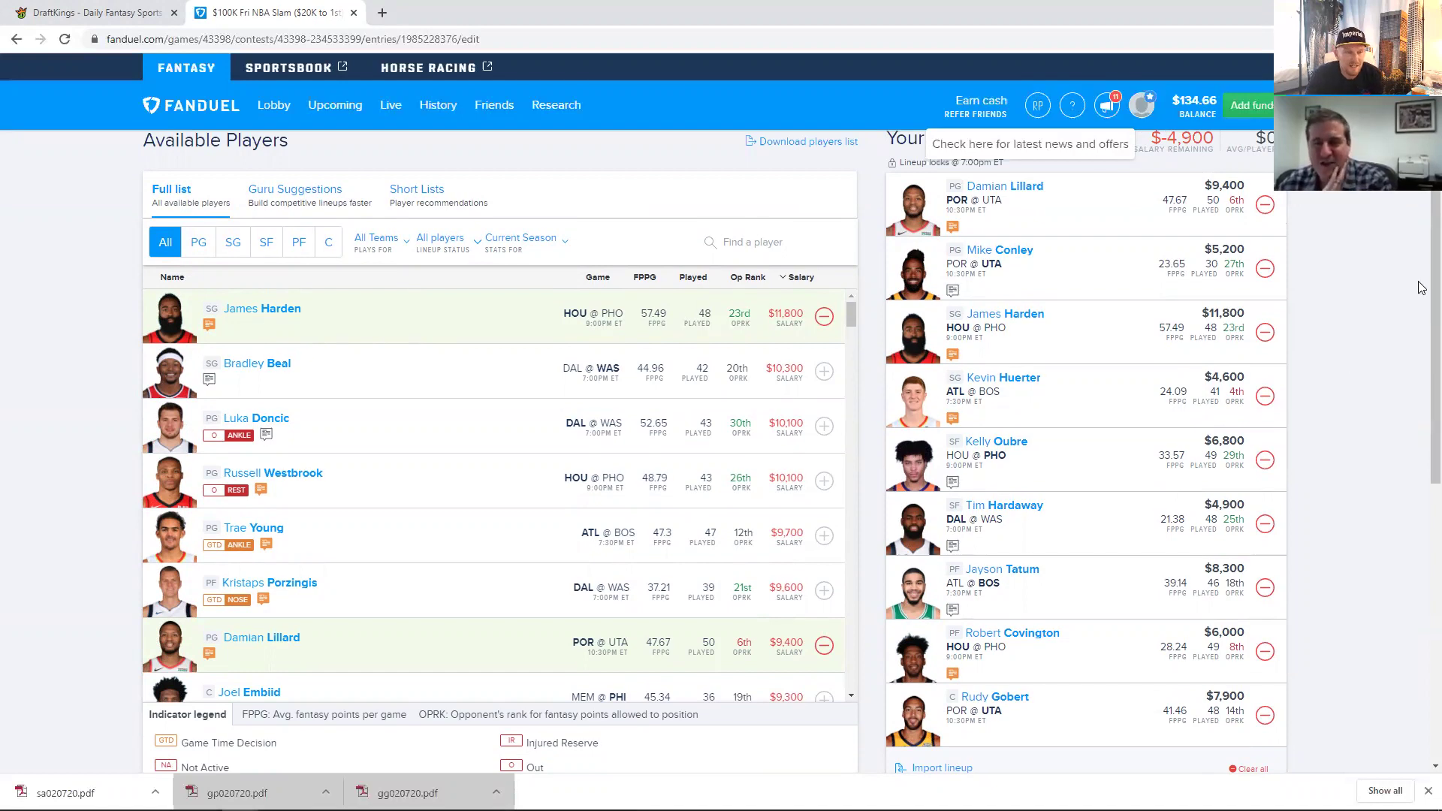
scroll(1419, 289, down, 1)
scroll(1420, 289, down, 1)
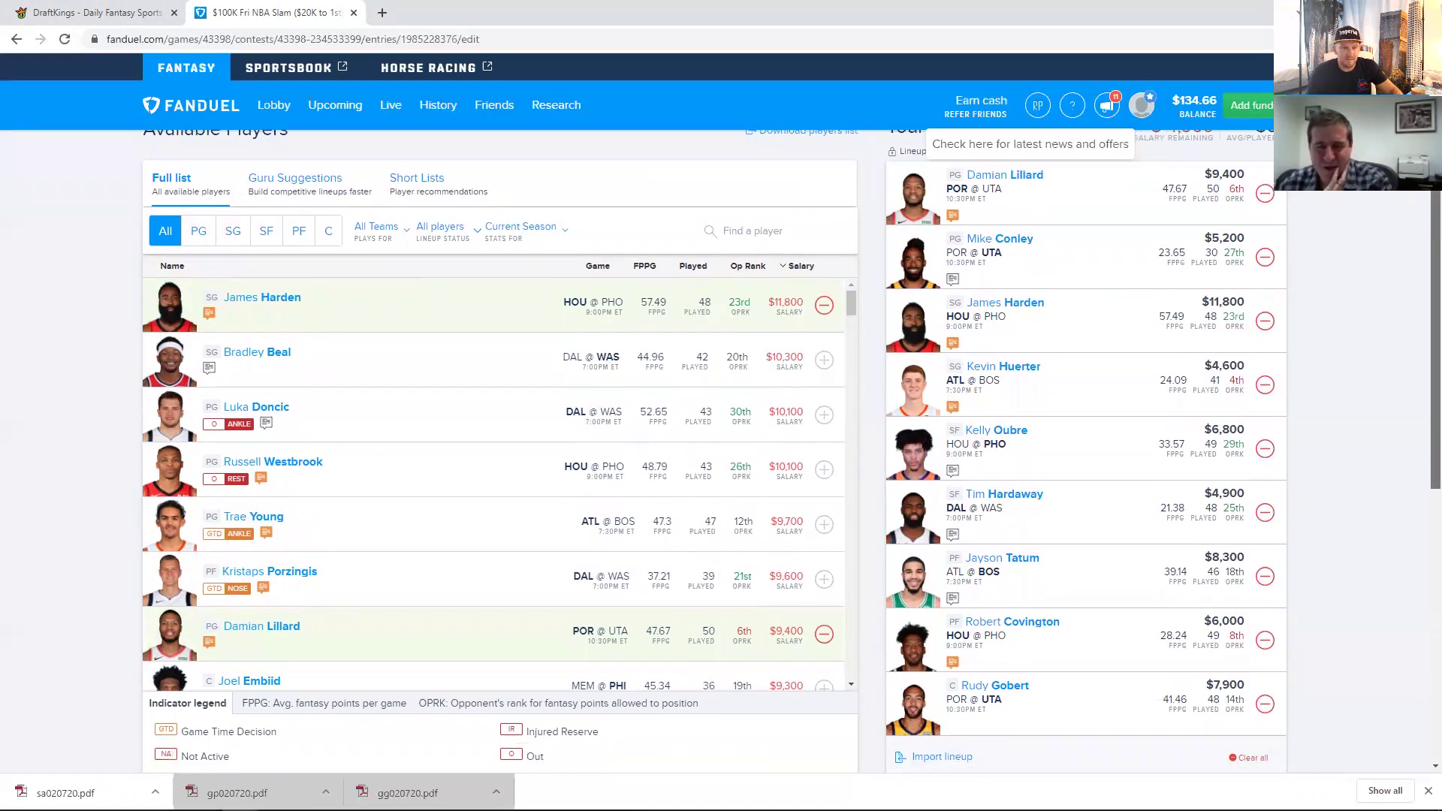
scroll(1419, 278, up, 1)
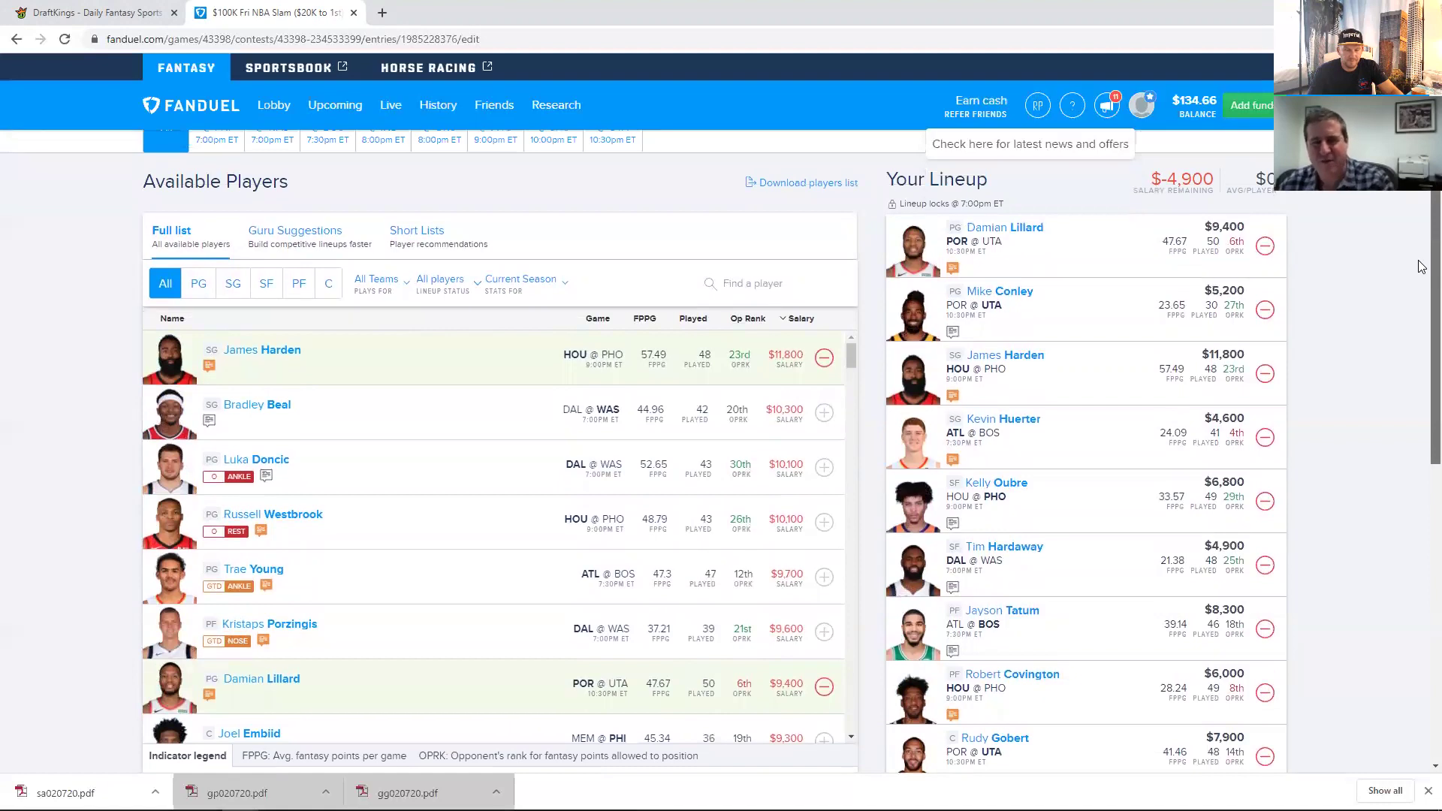
scroll(1420, 270, down, 1)
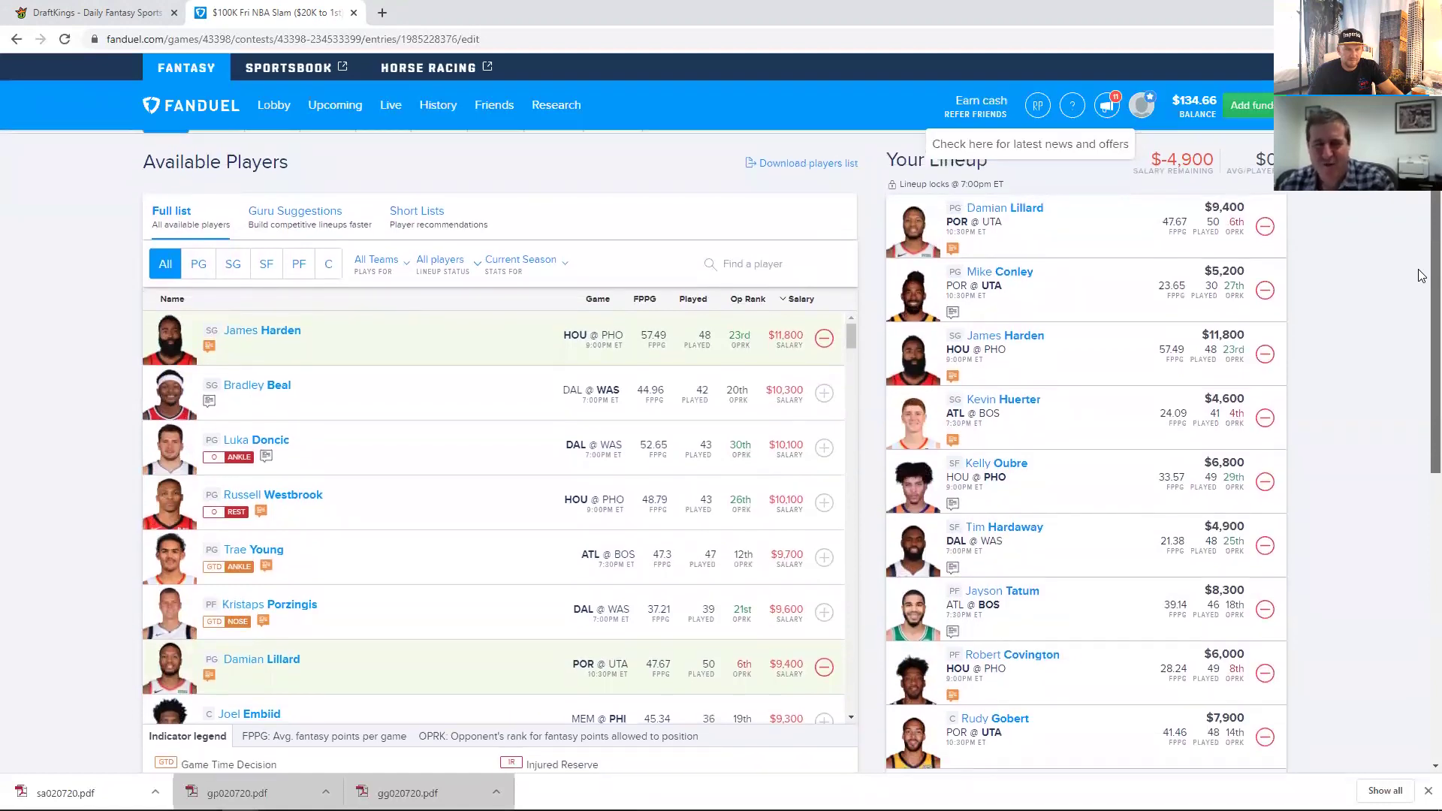
scroll(1420, 275, up, 1)
scroll(1420, 275, down, 1)
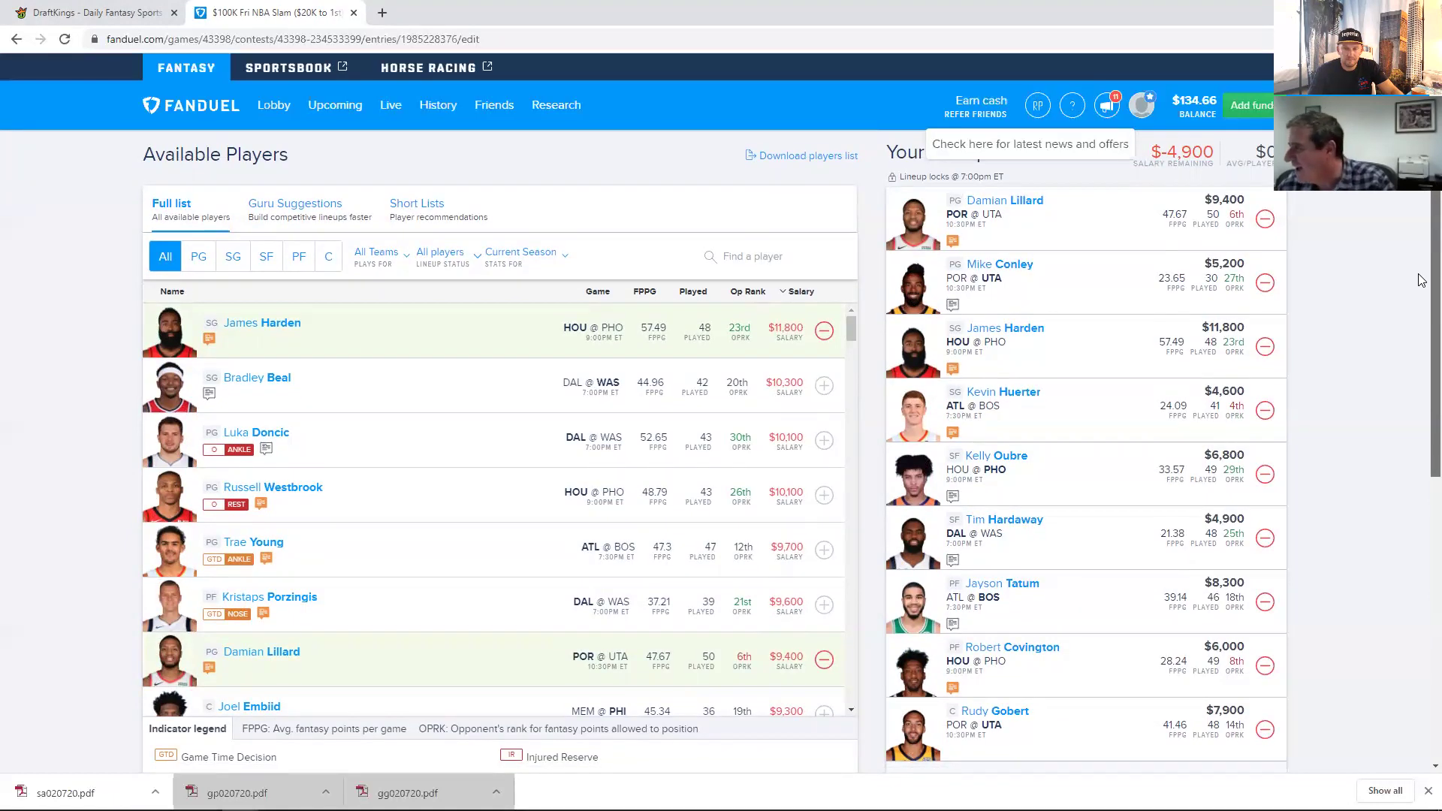
scroll(1420, 281, down, 1)
scroll(1417, 278, down, 1)
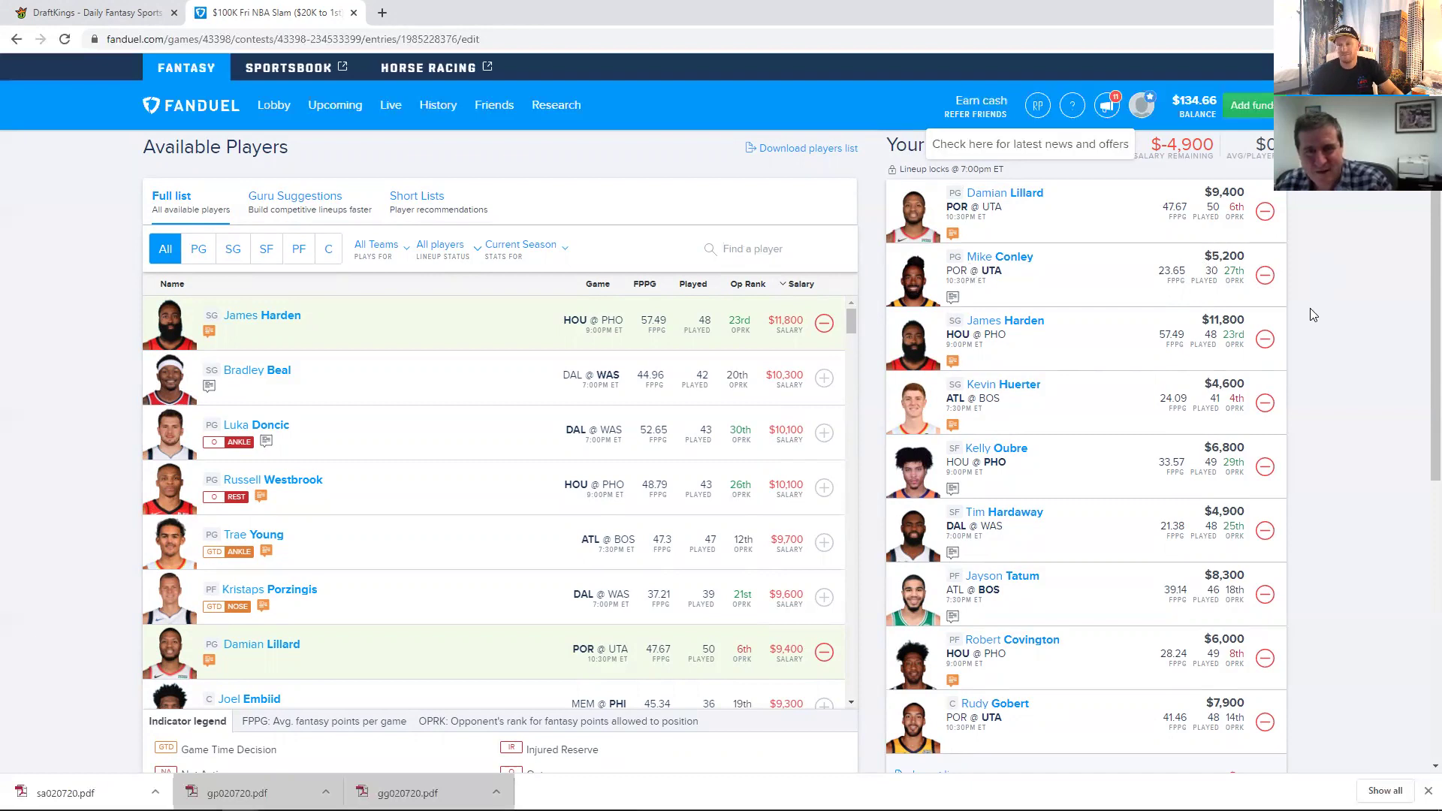
Step: Replace Rudy Gobert with Deandre Ayton in the lineup's center slot
click(1264, 339)
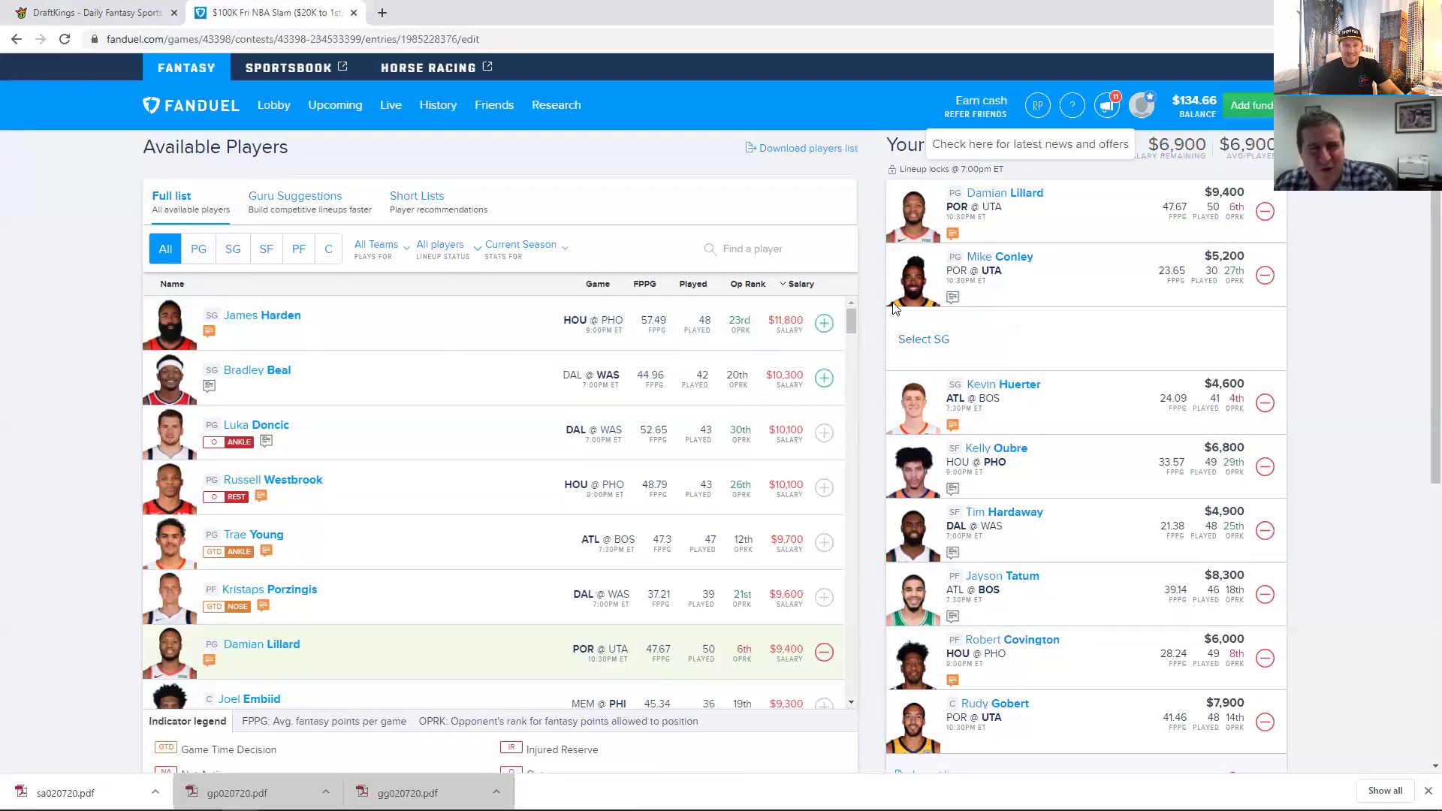
click(746, 241)
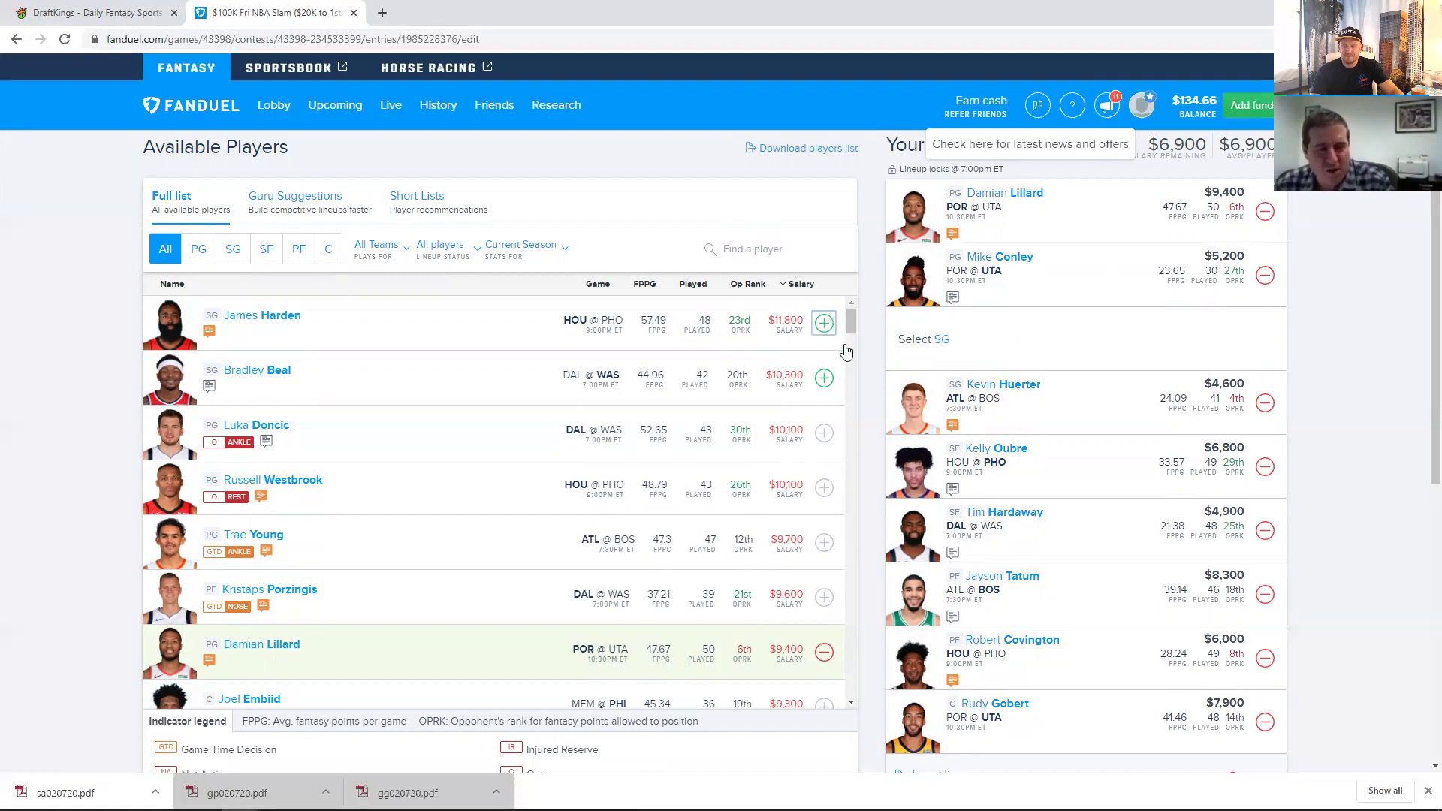
click(1265, 722)
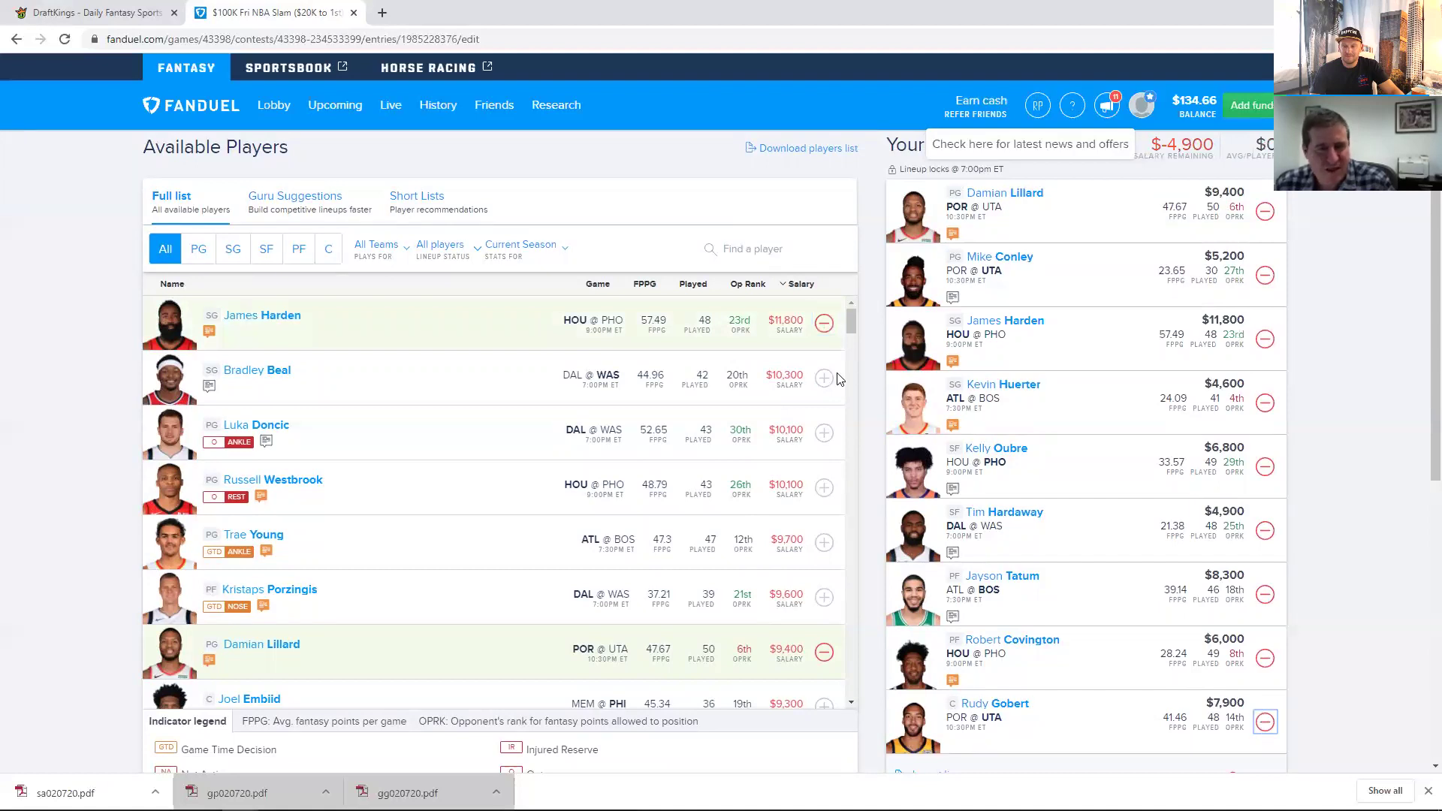
click(328, 260)
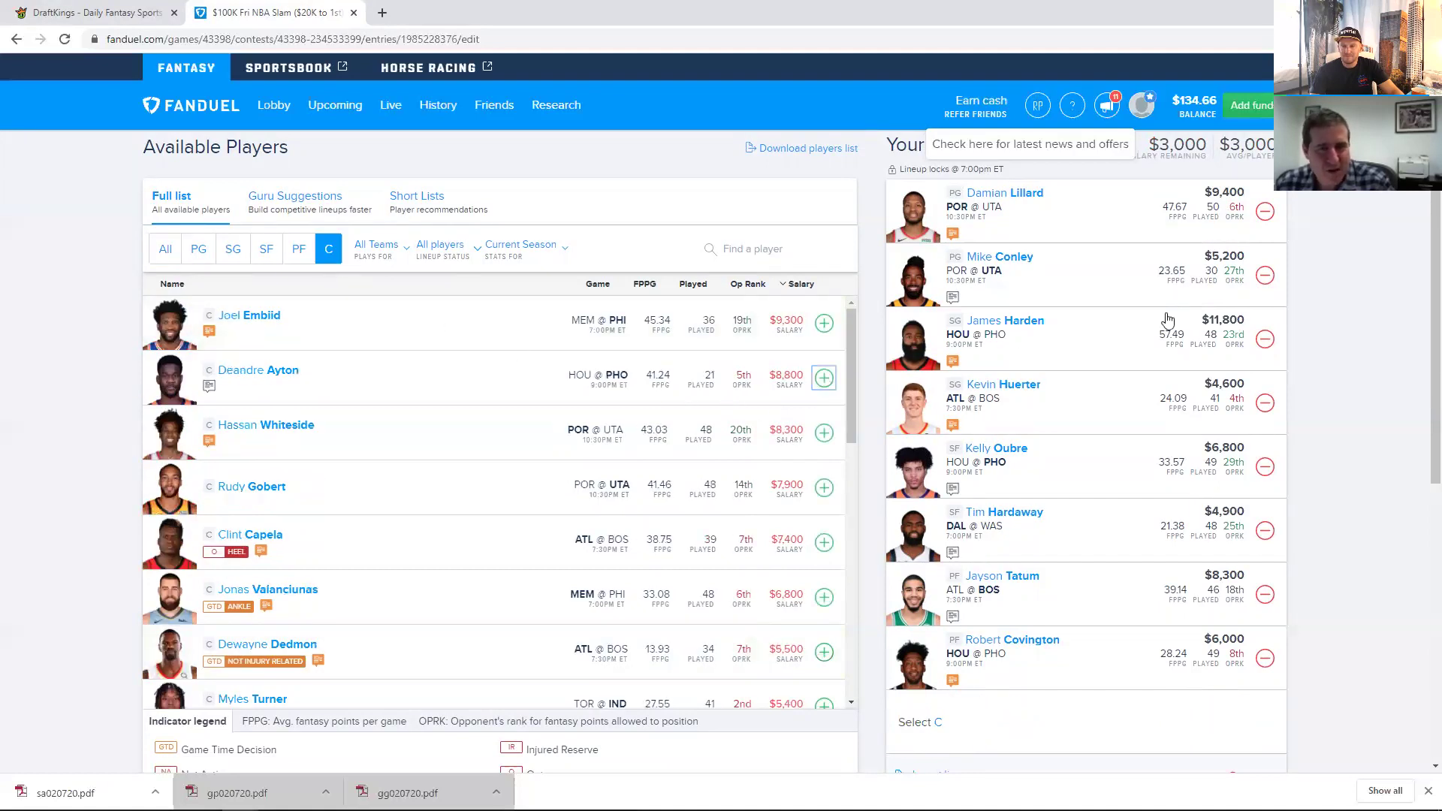
Step: Drop Robert Covington and replace Damian Lillard and Mike Conley with Miami point guards Goran Dragic and Kendrick Nunn from the MIA @ SAC game
click(1265, 211)
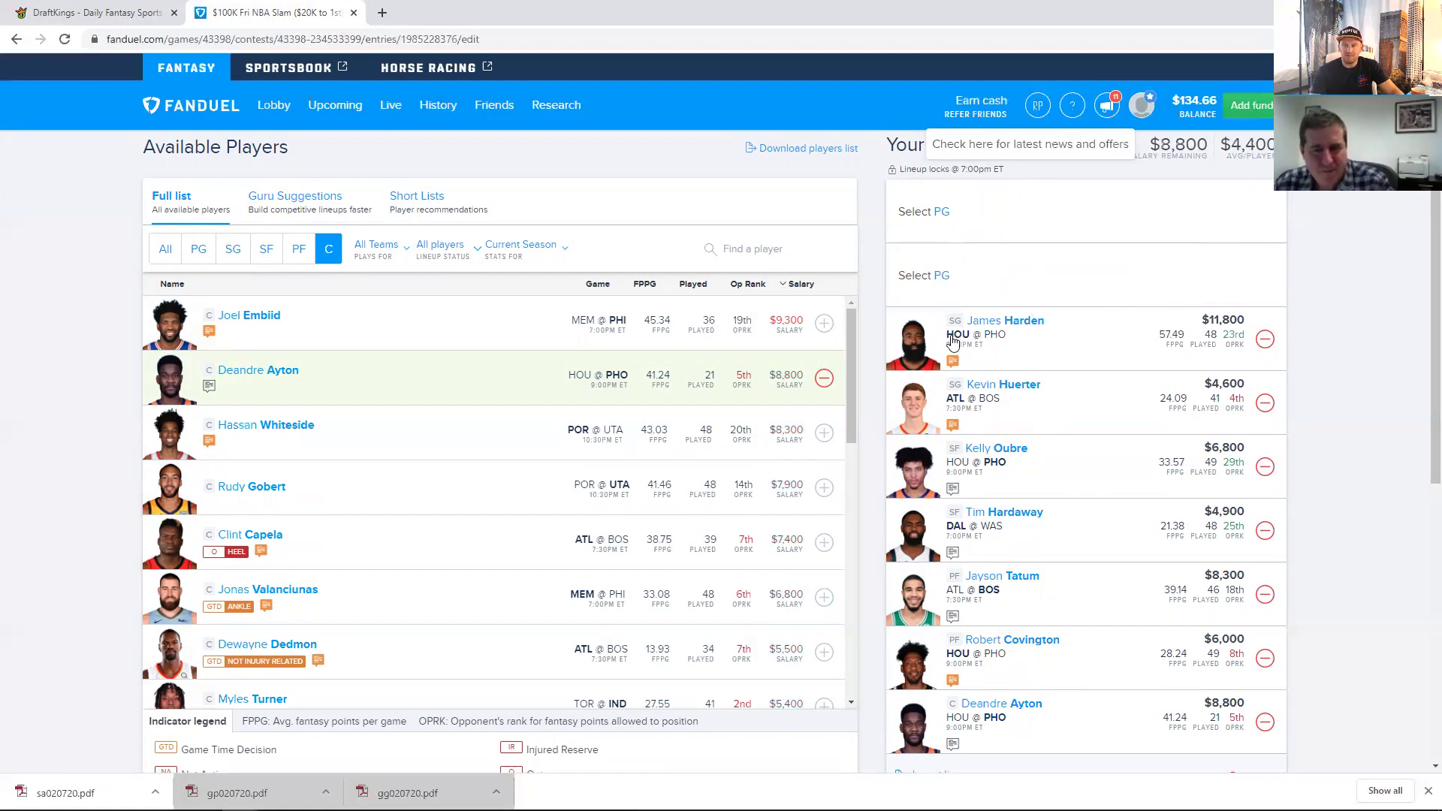
click(1264, 657)
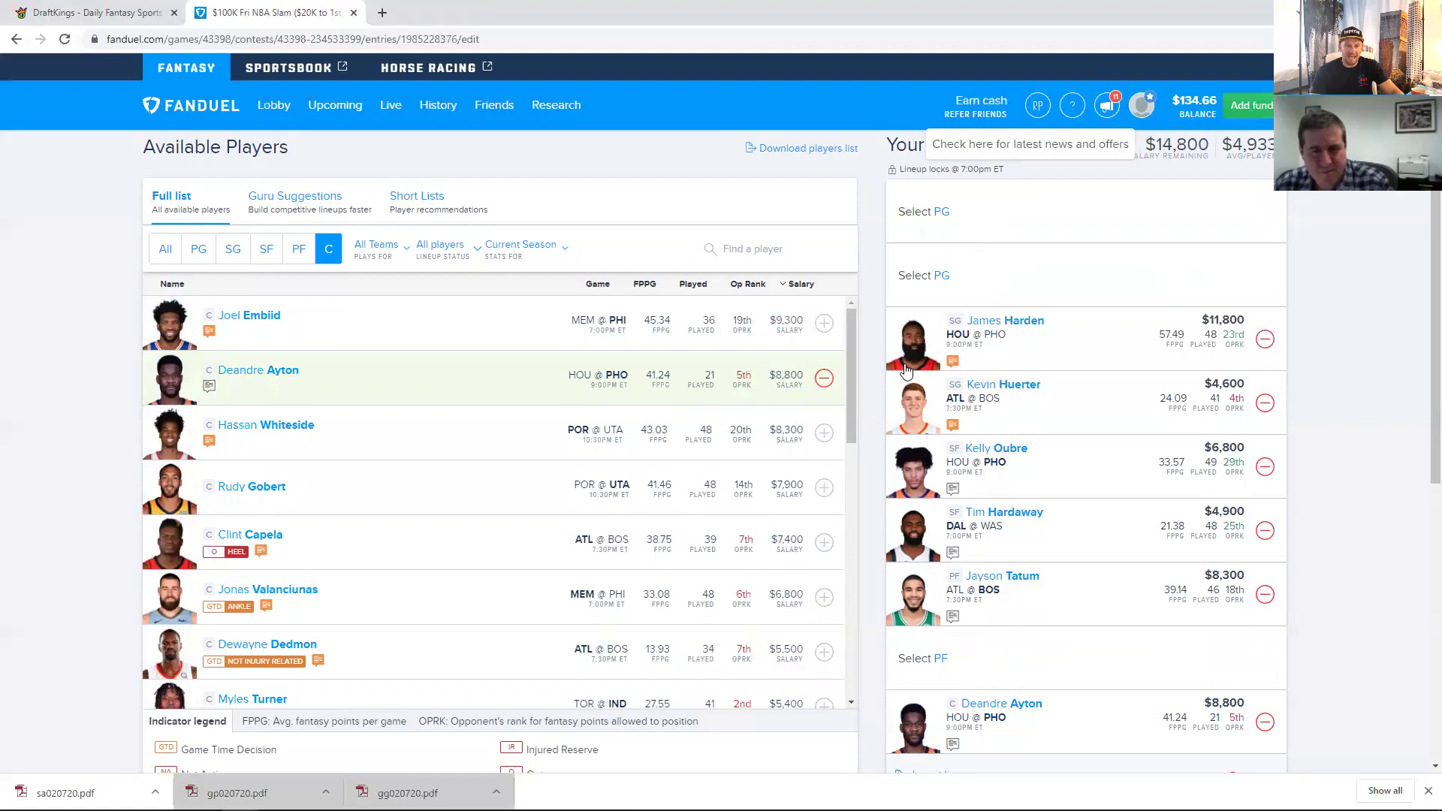
click(199, 252)
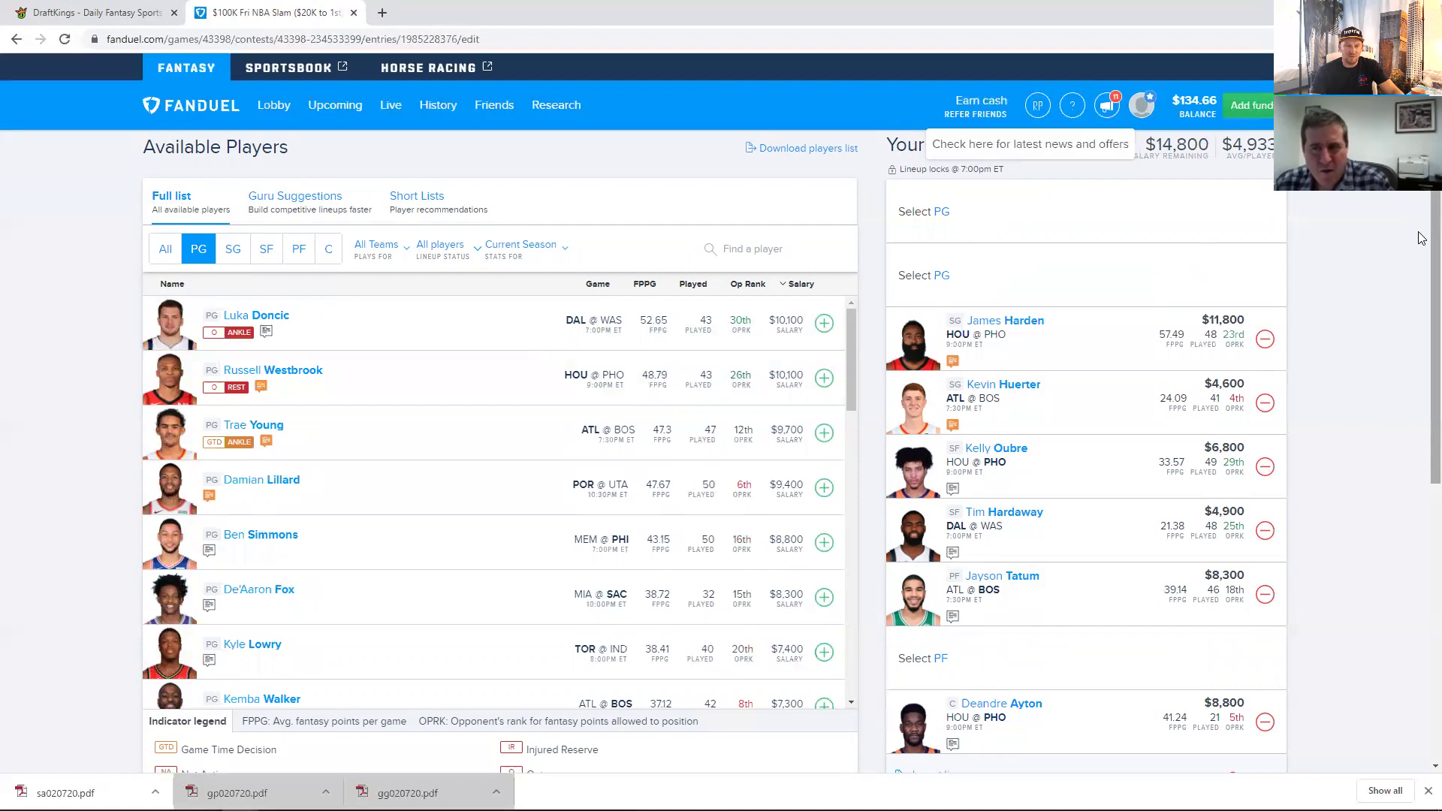
scroll(1423, 238, up, 2)
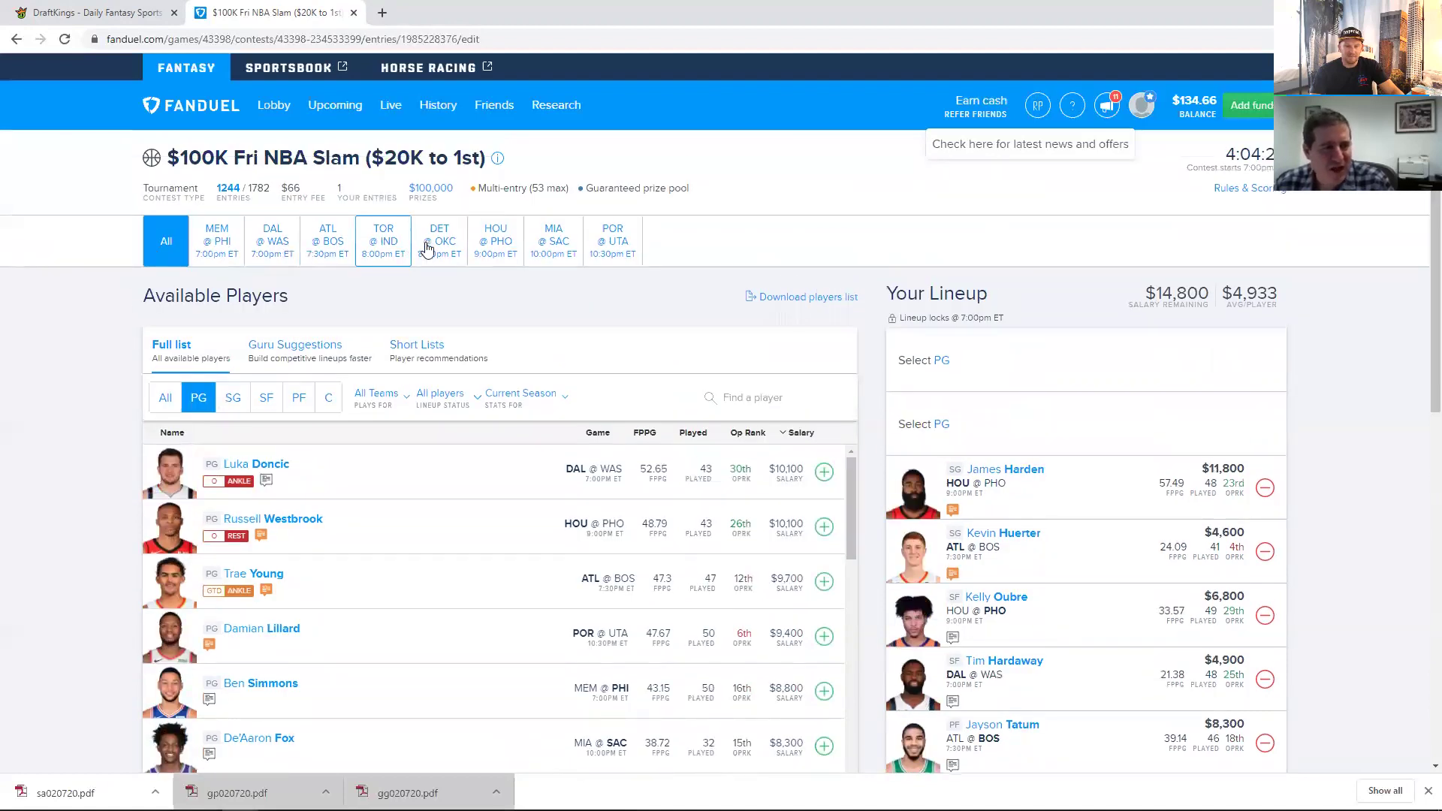
click(549, 254)
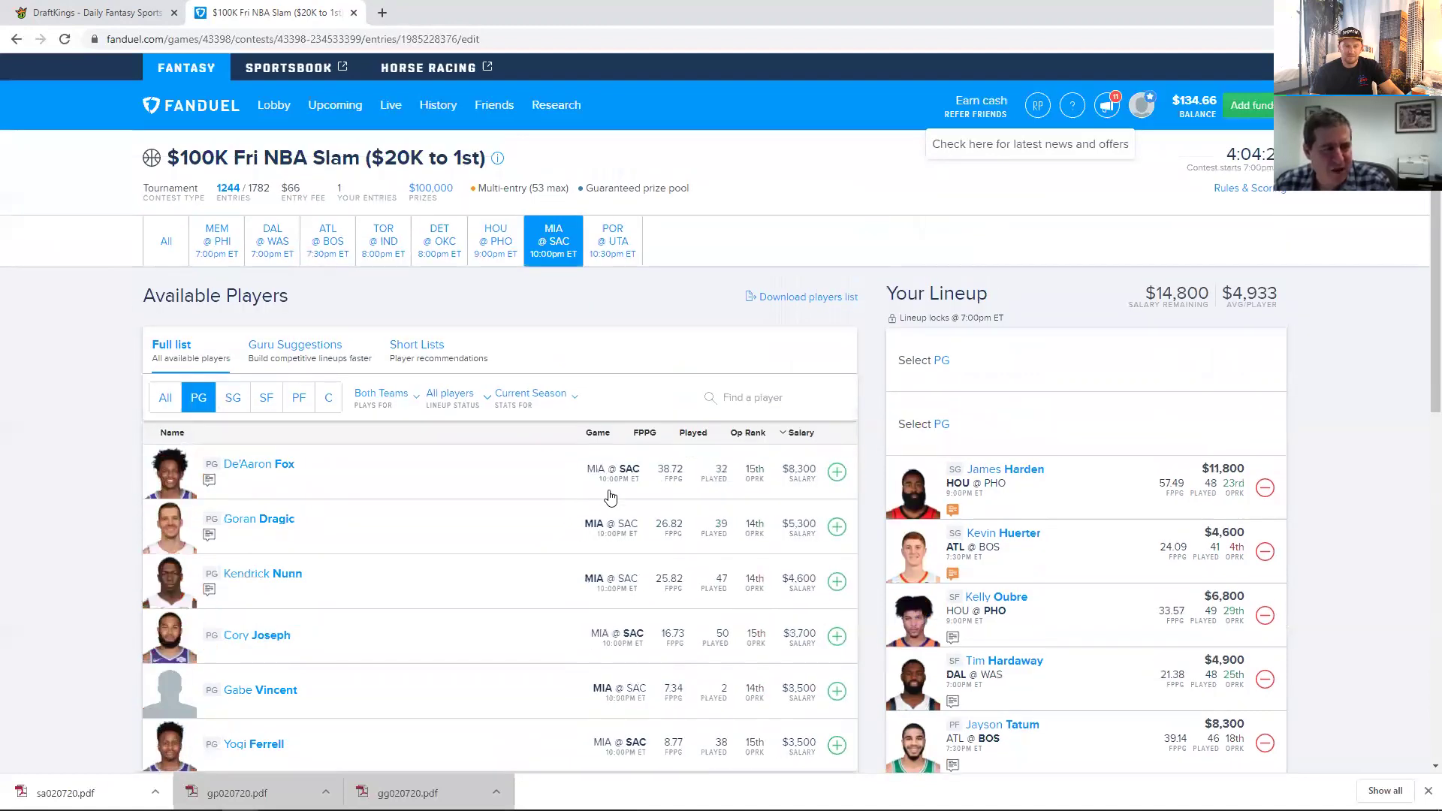
click(836, 527)
click(837, 583)
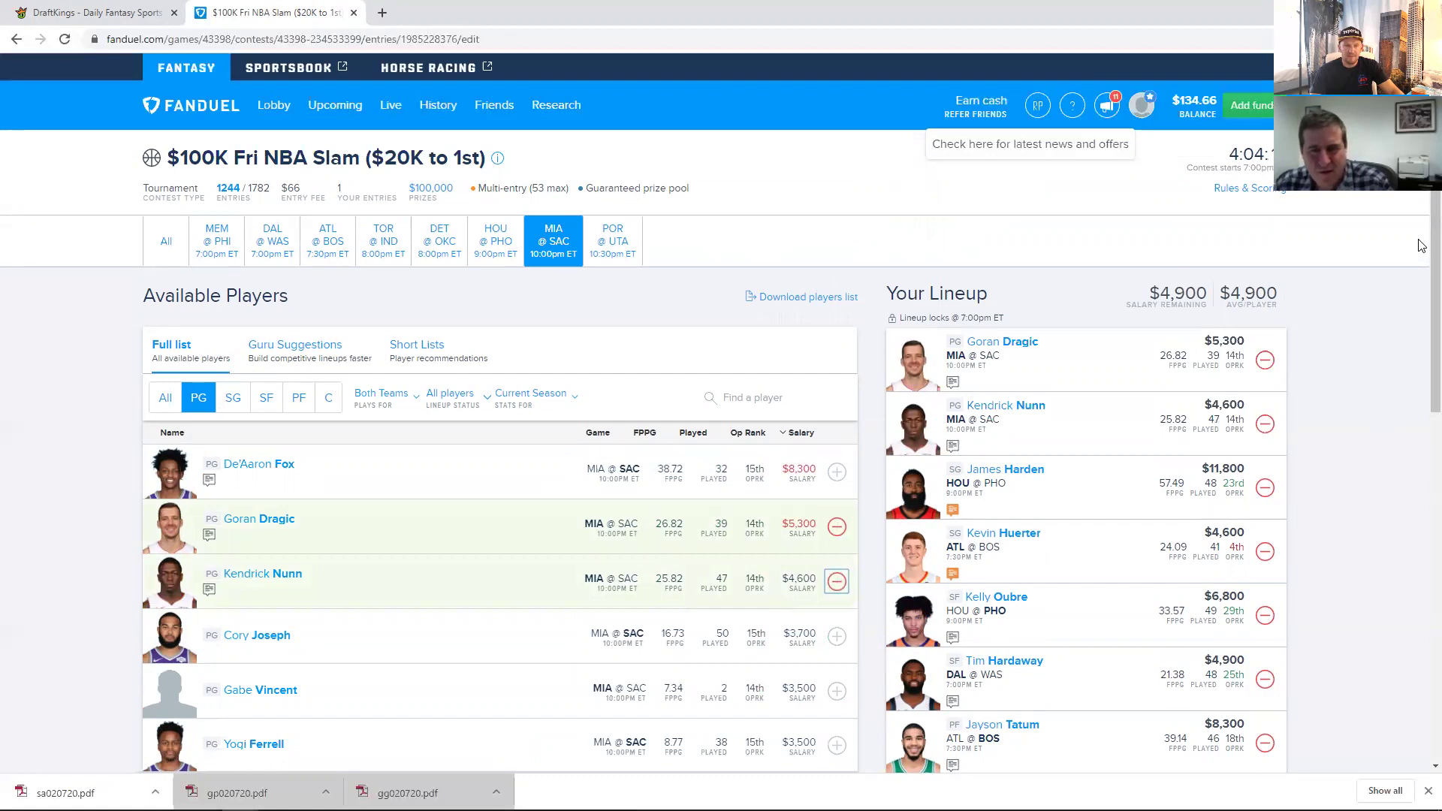
Step: Replace Jayson Tatum with Bam Adebayo at power forward, and remove Kelly Oubre and Kevin Huerter from the lineup
scroll(1419, 226, down, 3)
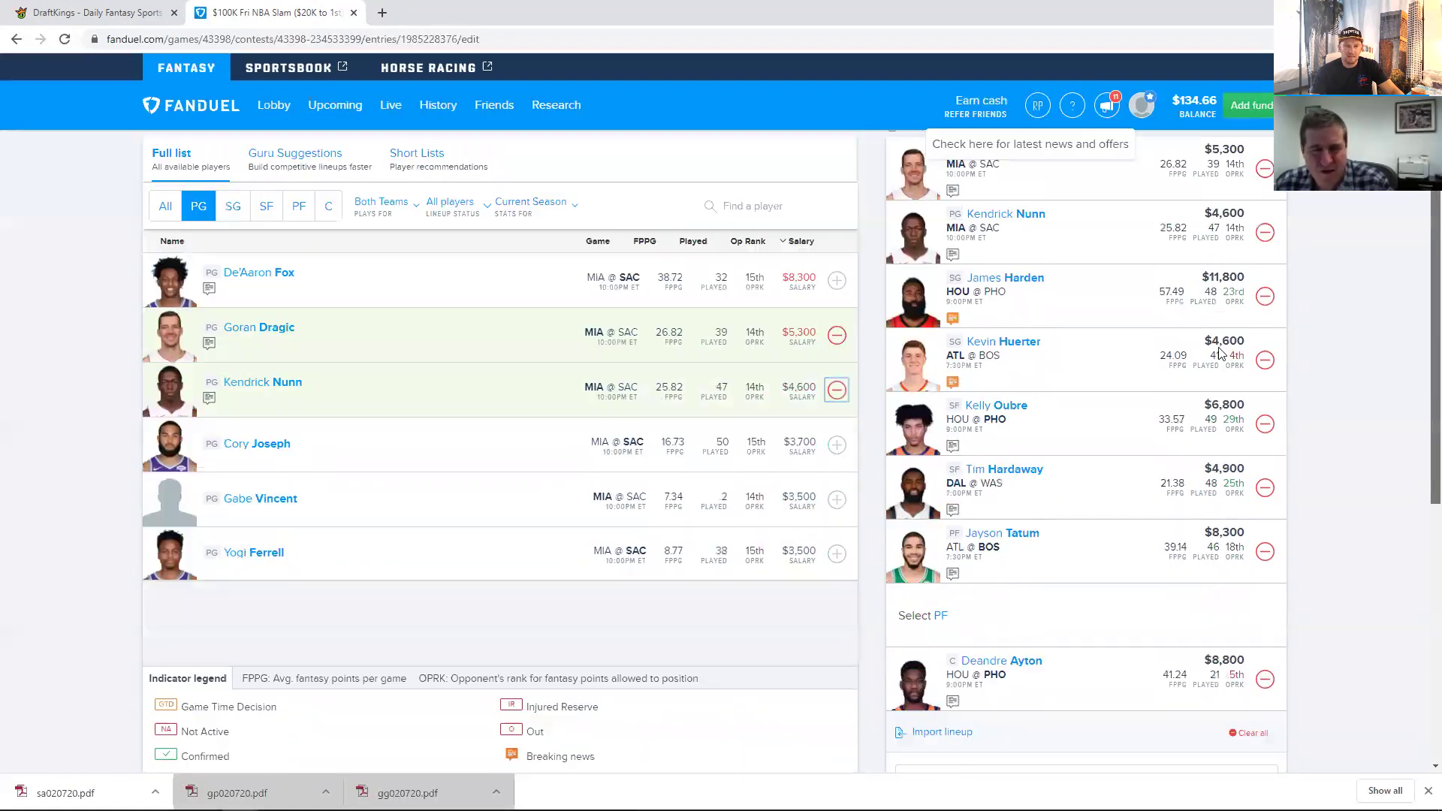
scroll(1419, 265, up, 1)
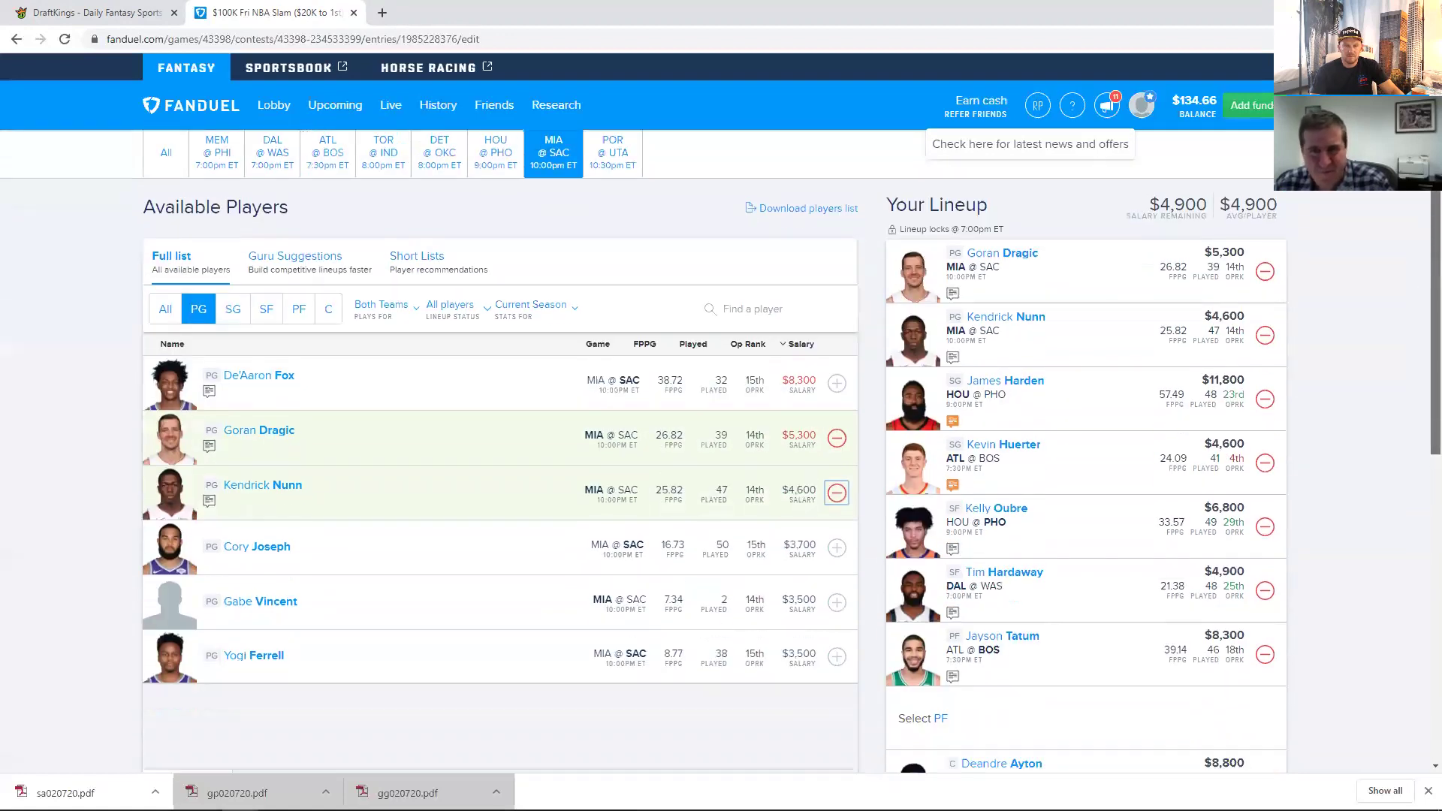
click(299, 249)
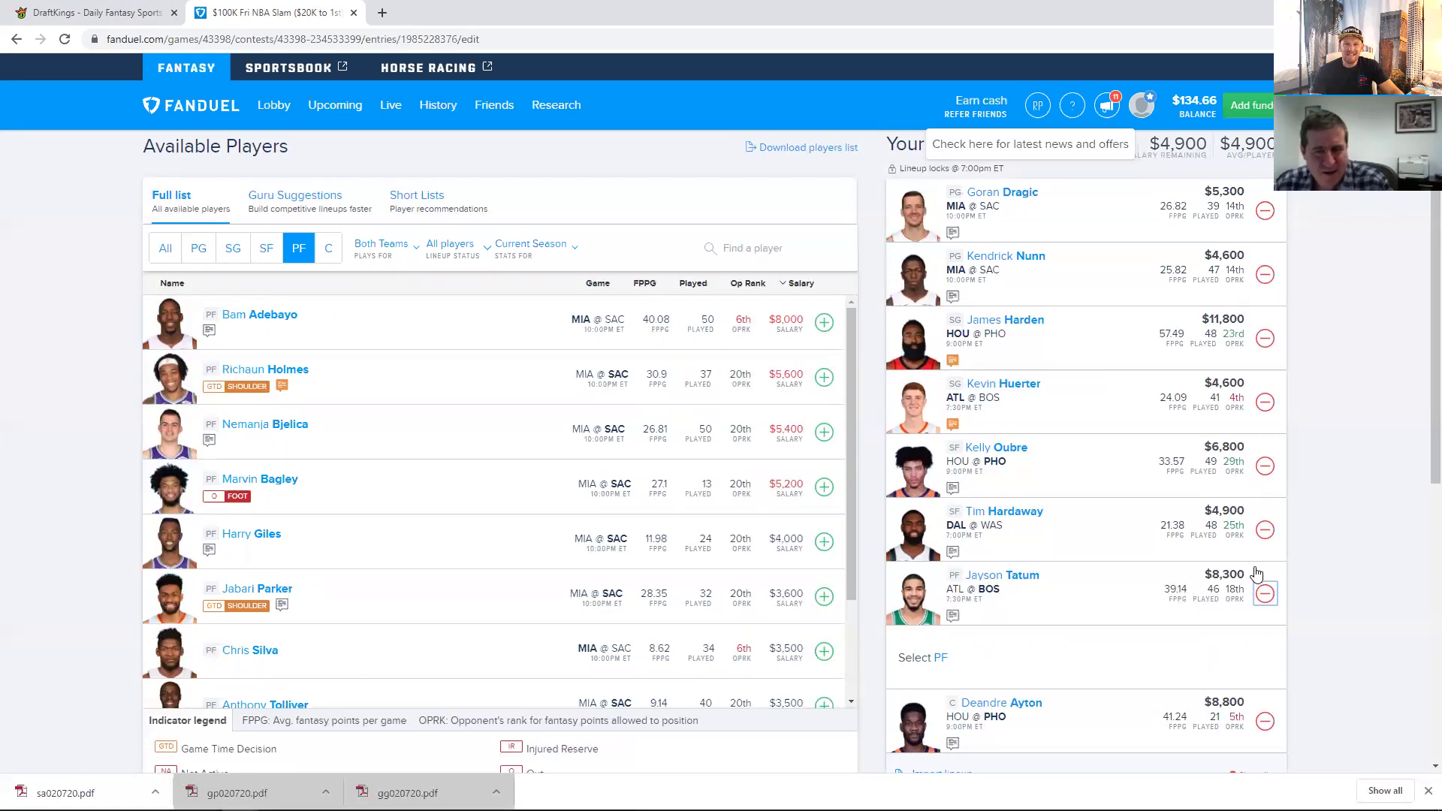
click(1265, 593)
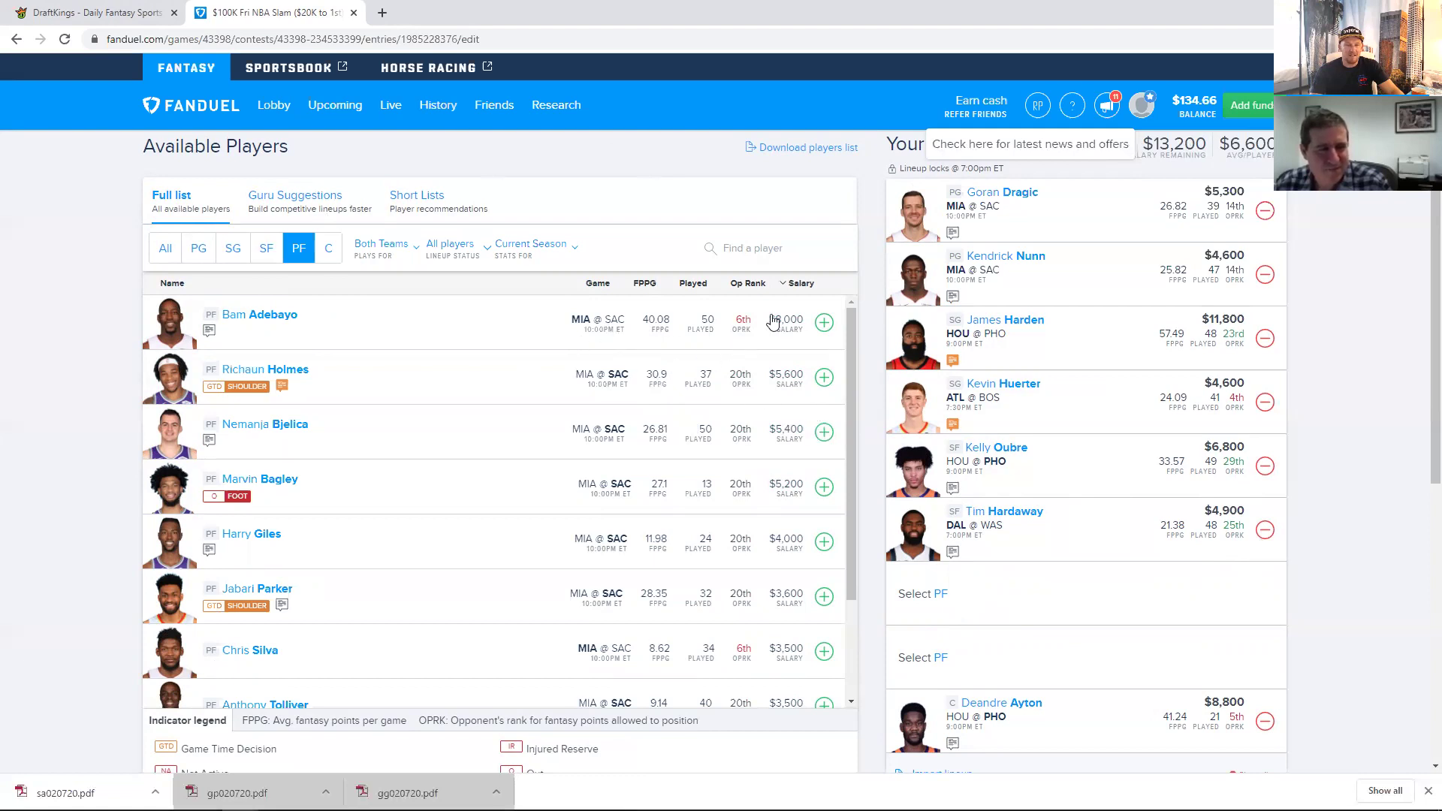
click(824, 323)
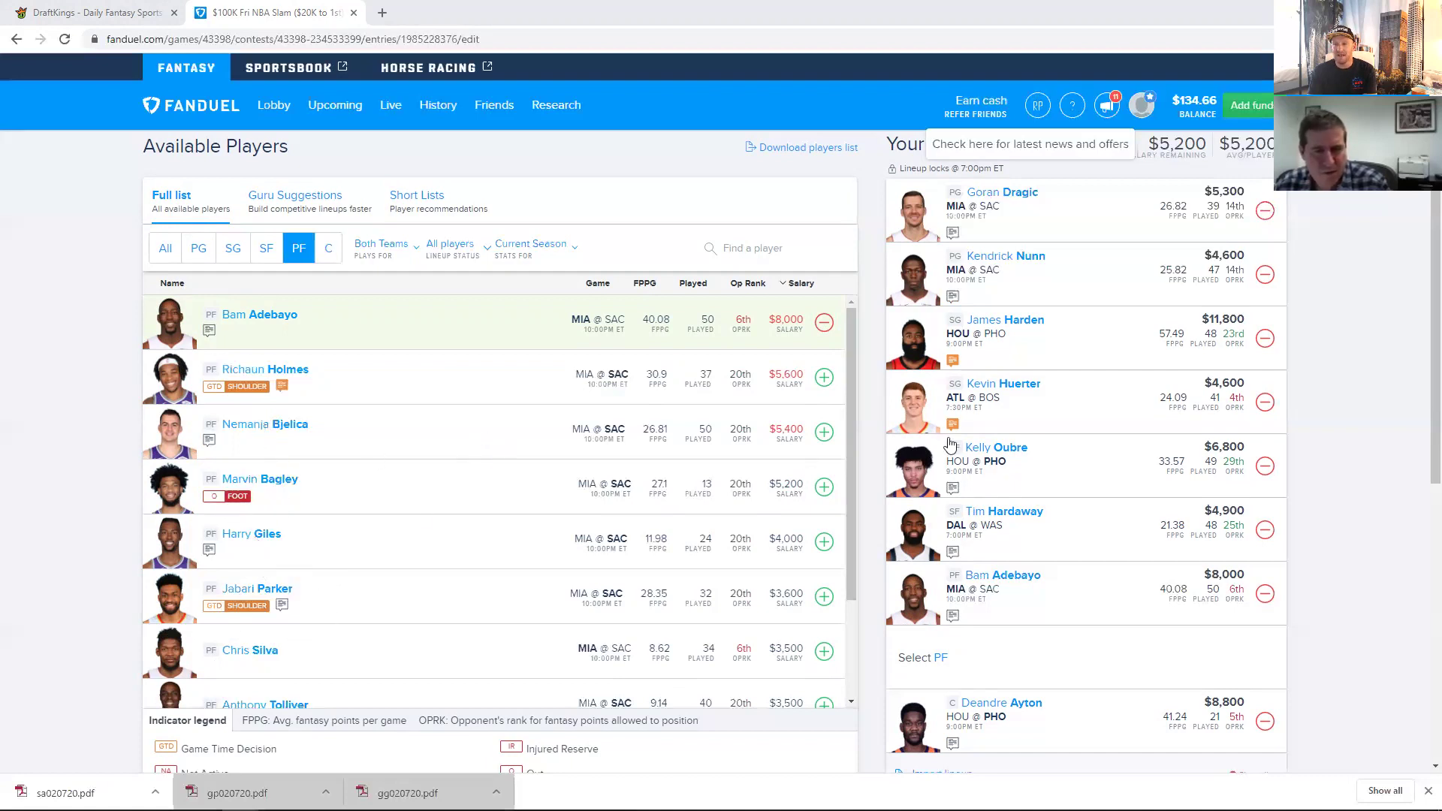
click(1265, 467)
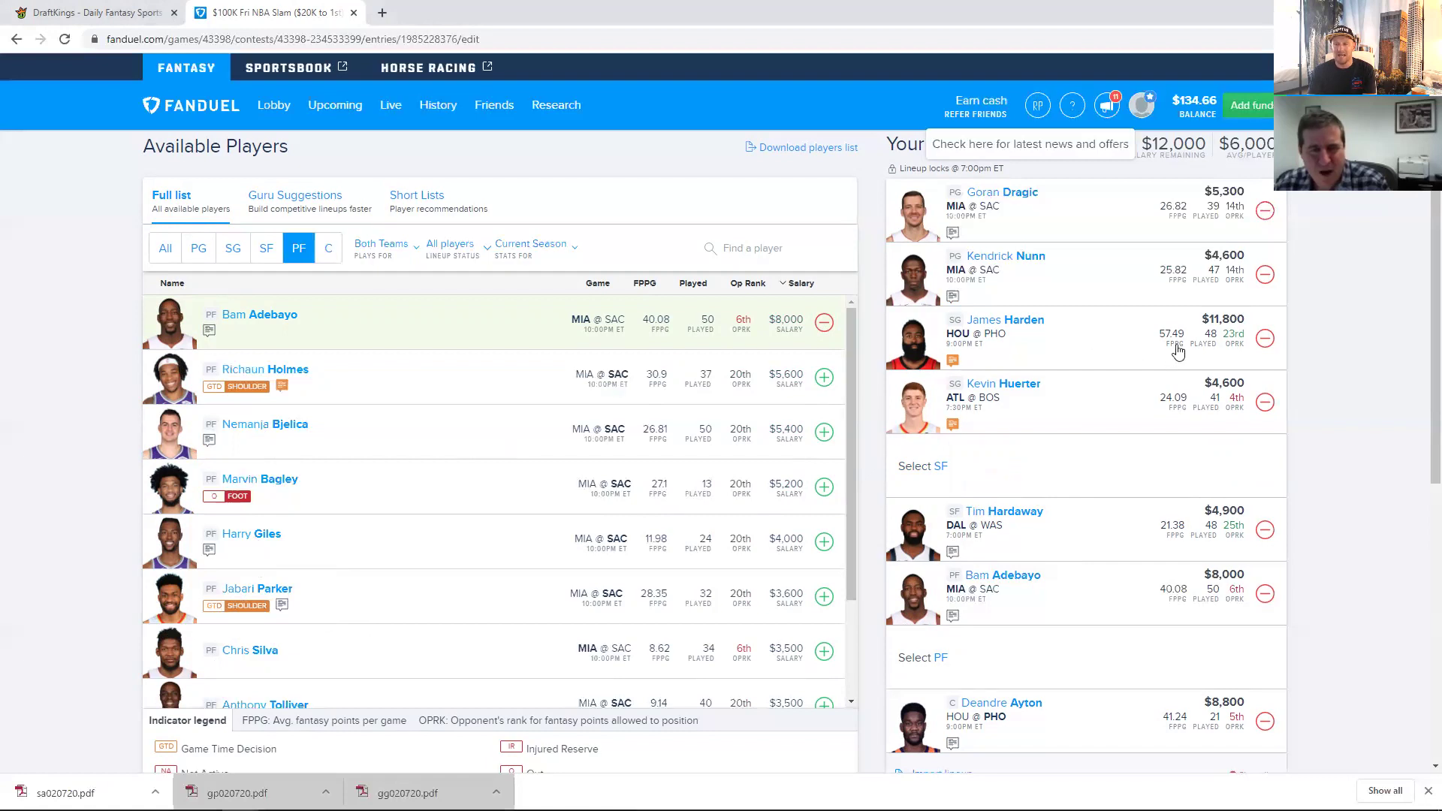
click(1265, 403)
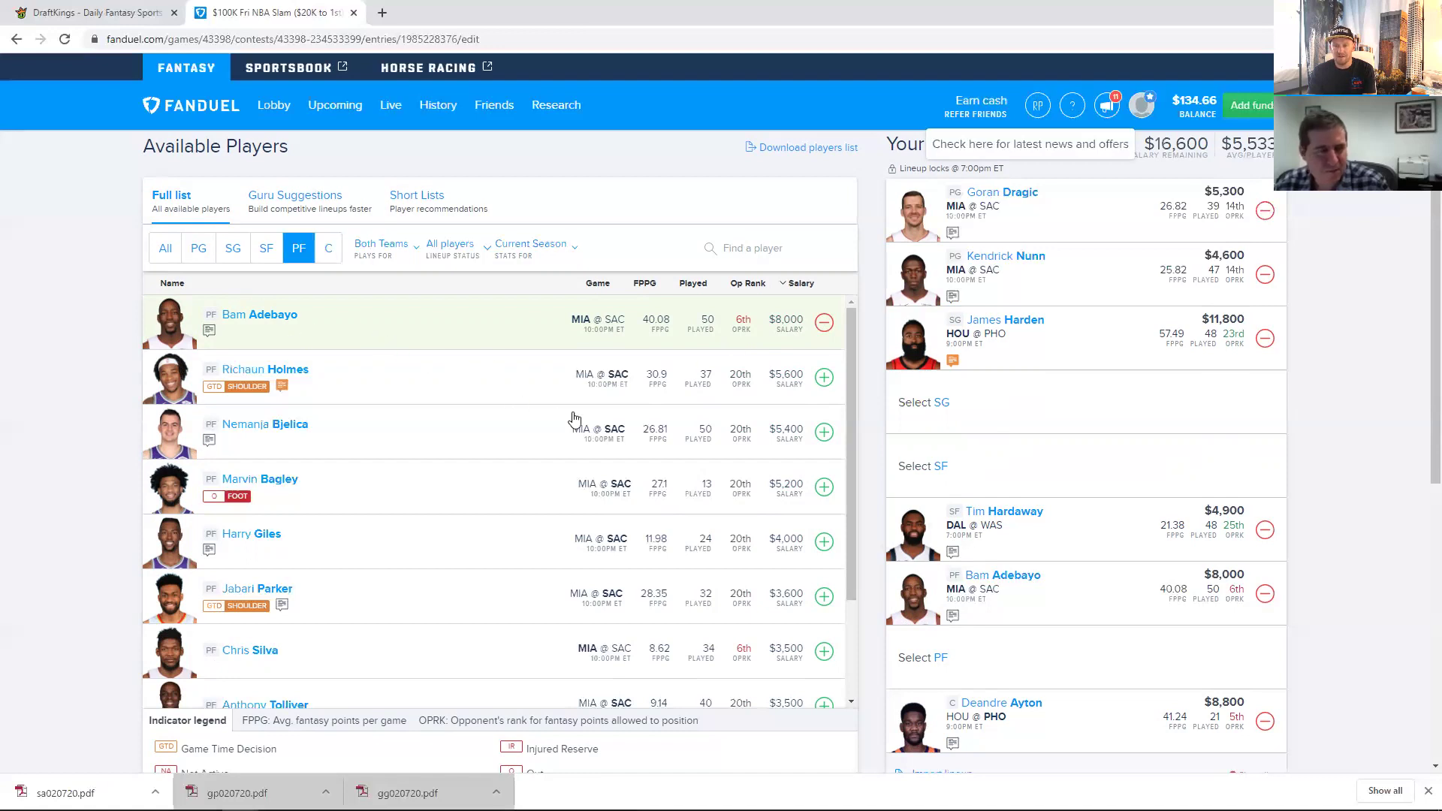
Step: Check Jabari Parker's summary, news and game log as an option for the open power forward slot
click(269, 590)
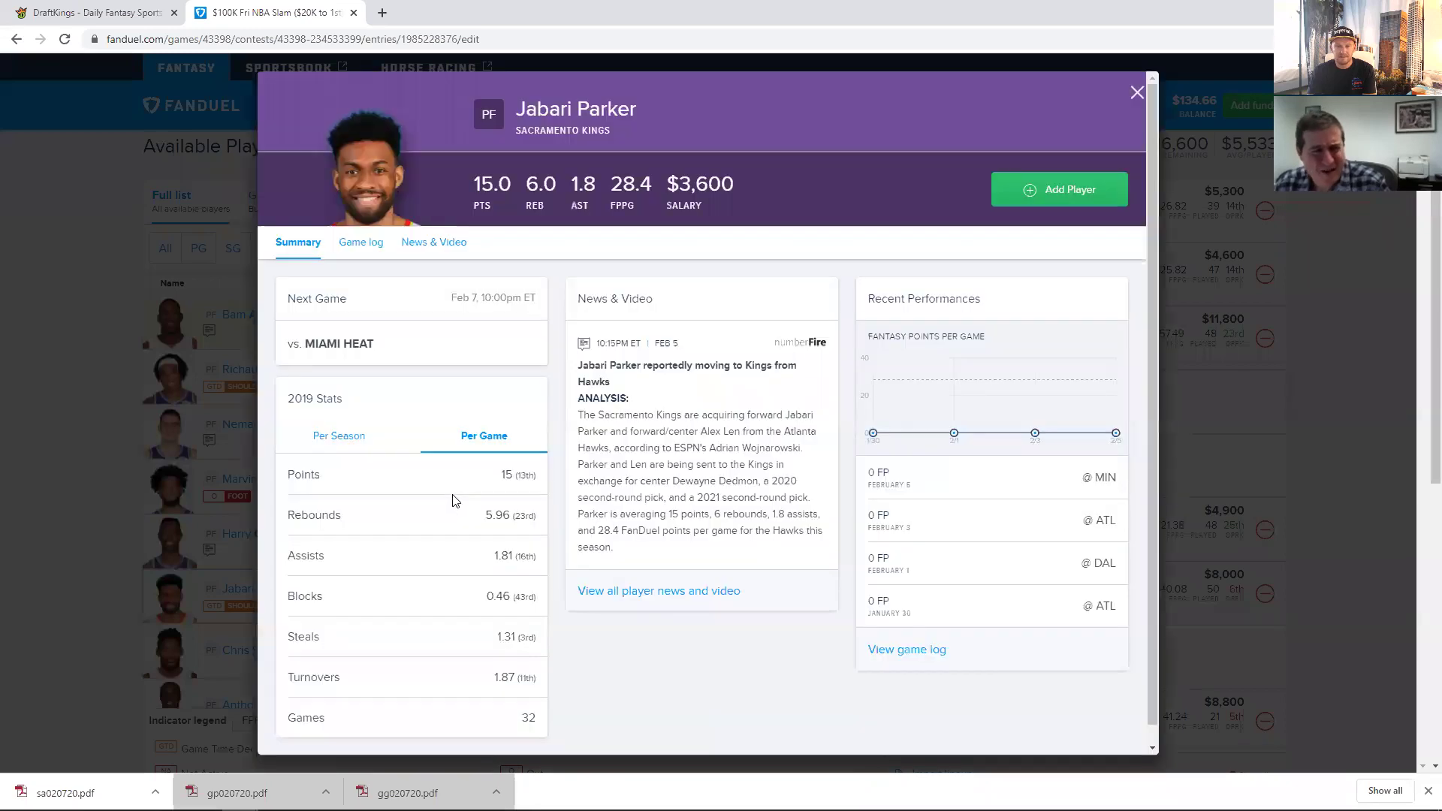
click(363, 247)
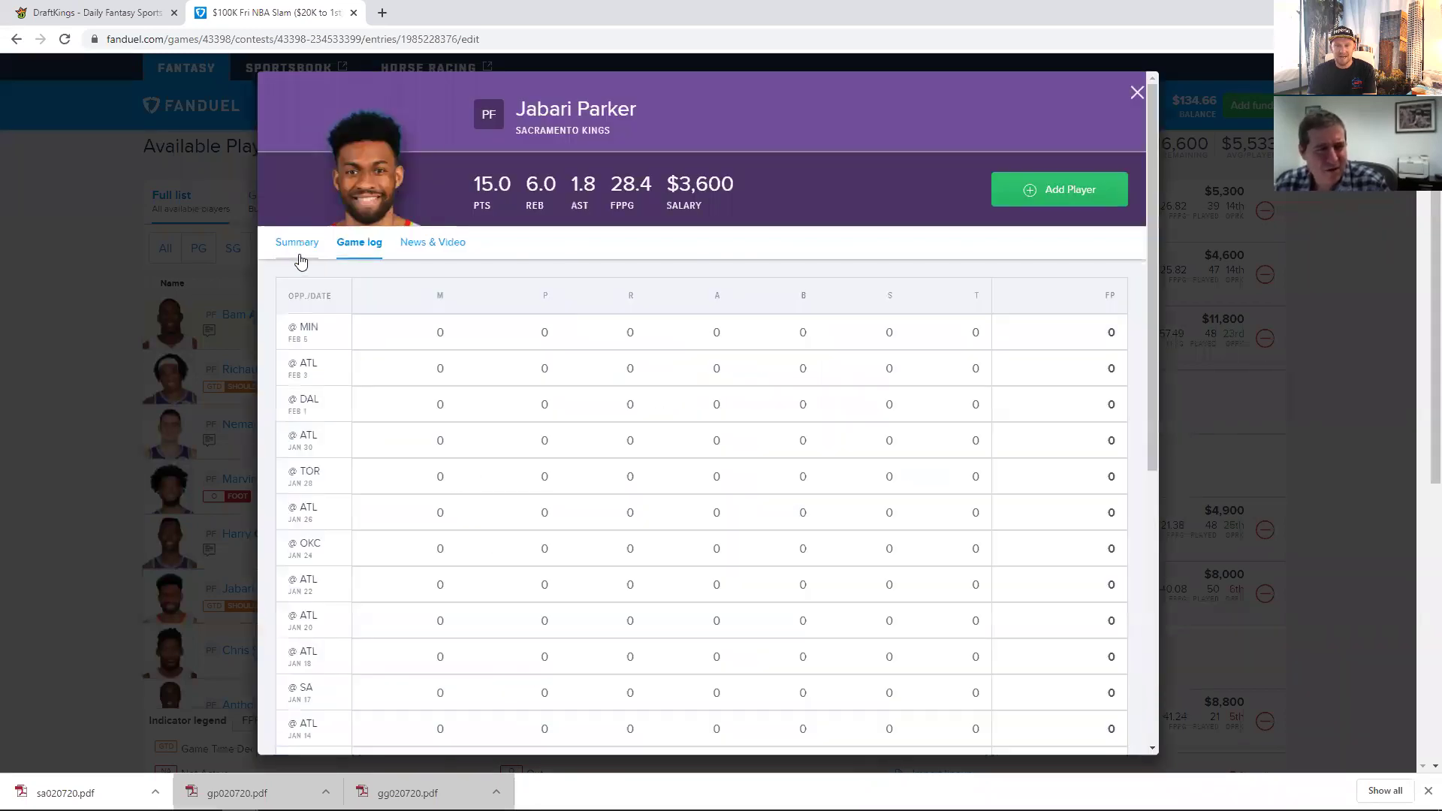
click(296, 251)
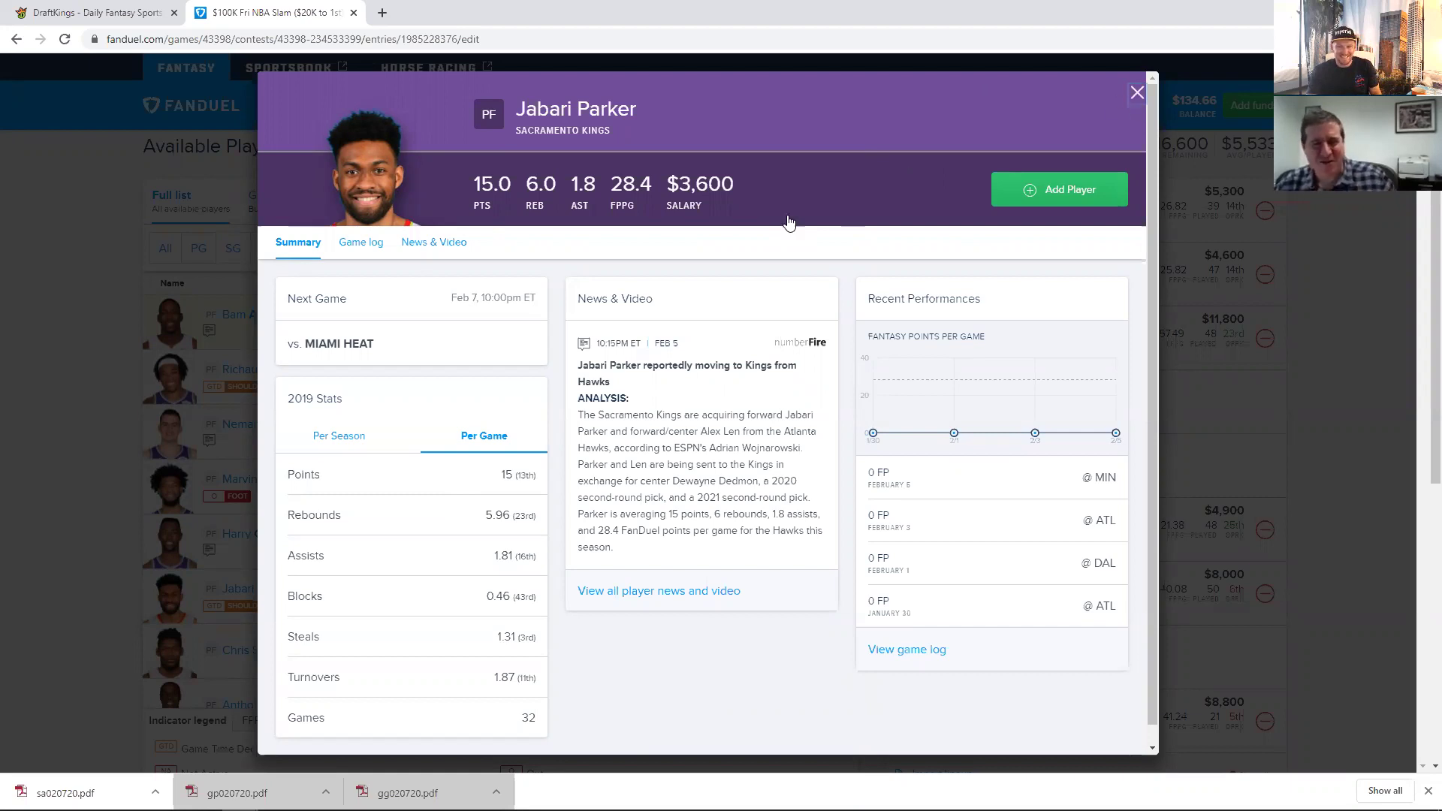
key(Escape)
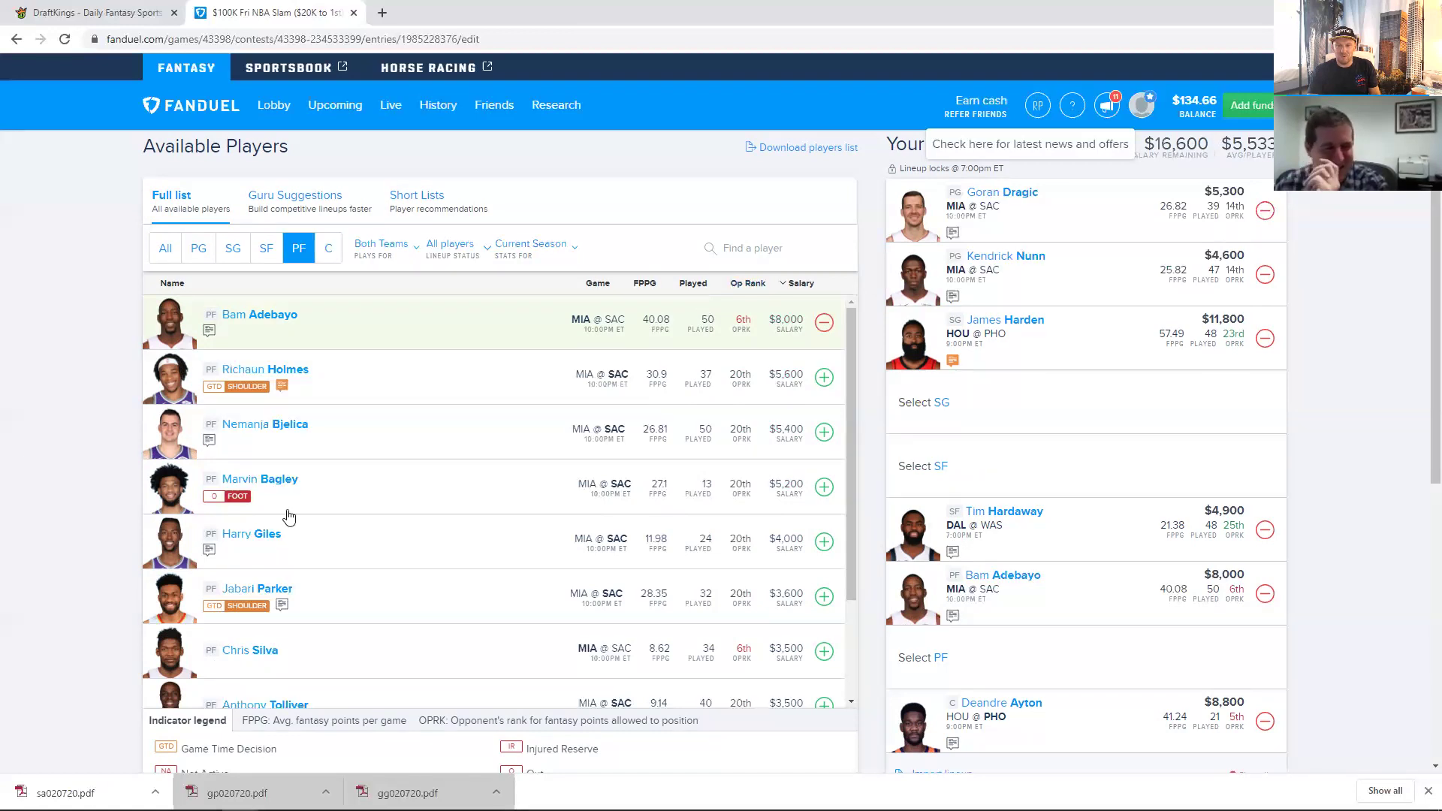
click(263, 591)
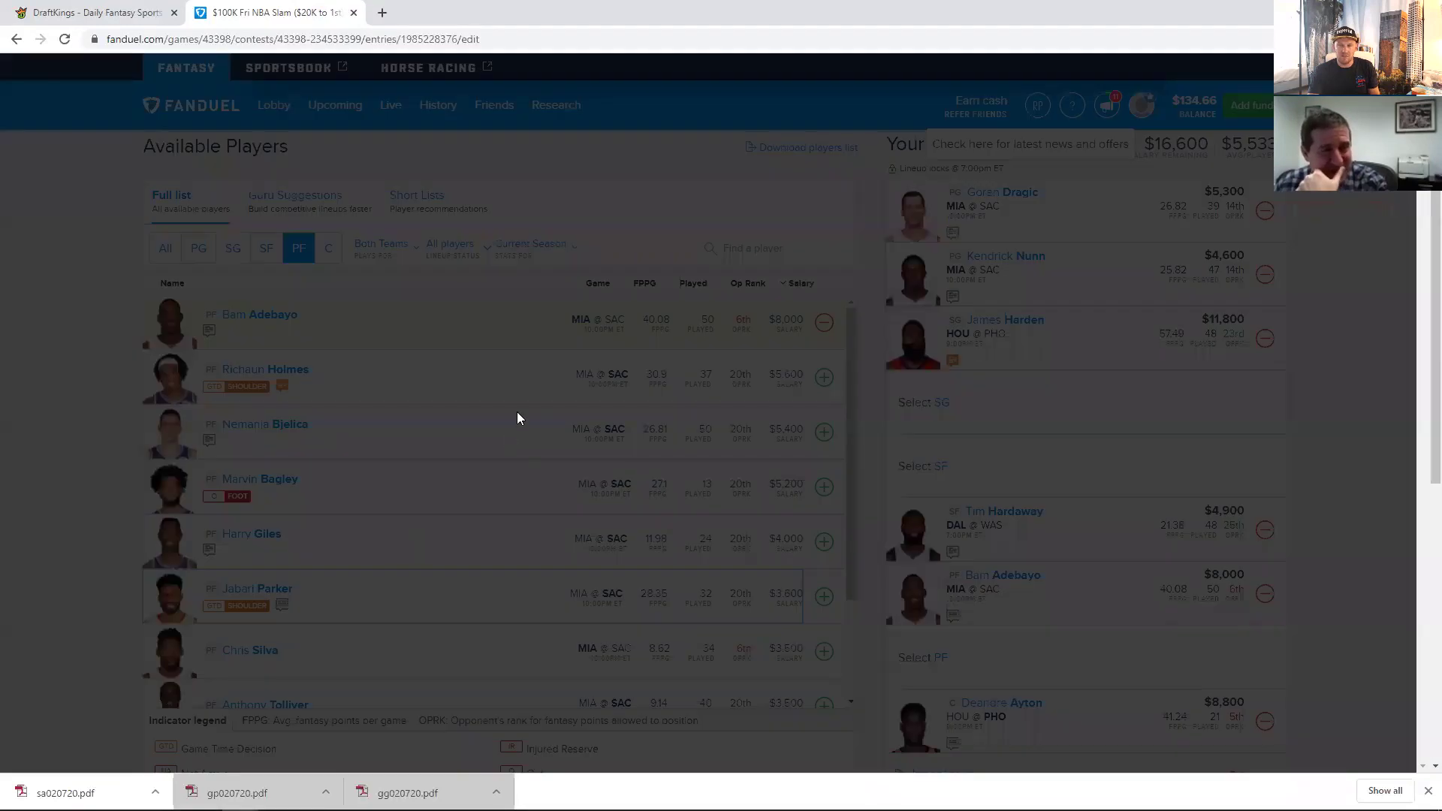
click(1136, 93)
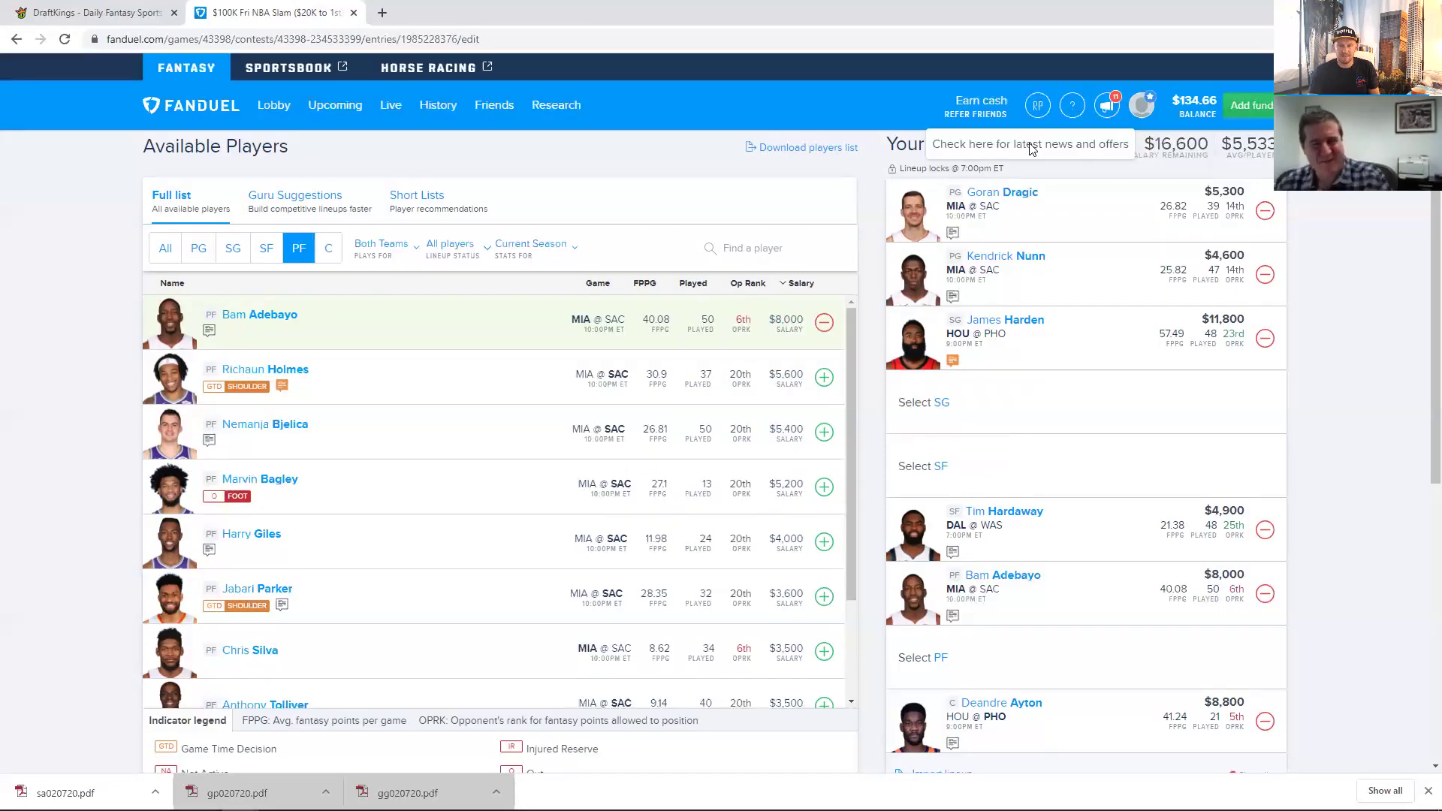